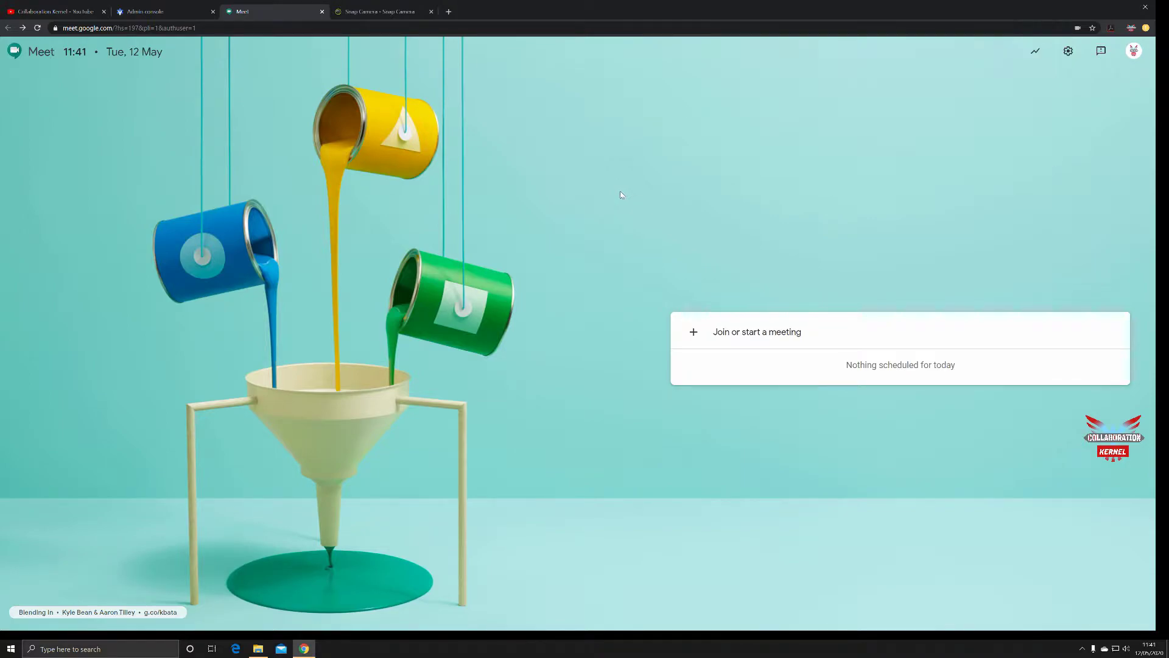
Start a meeting nicknamed meeting1 and allow notifications from Google Meet.
click(696, 337)
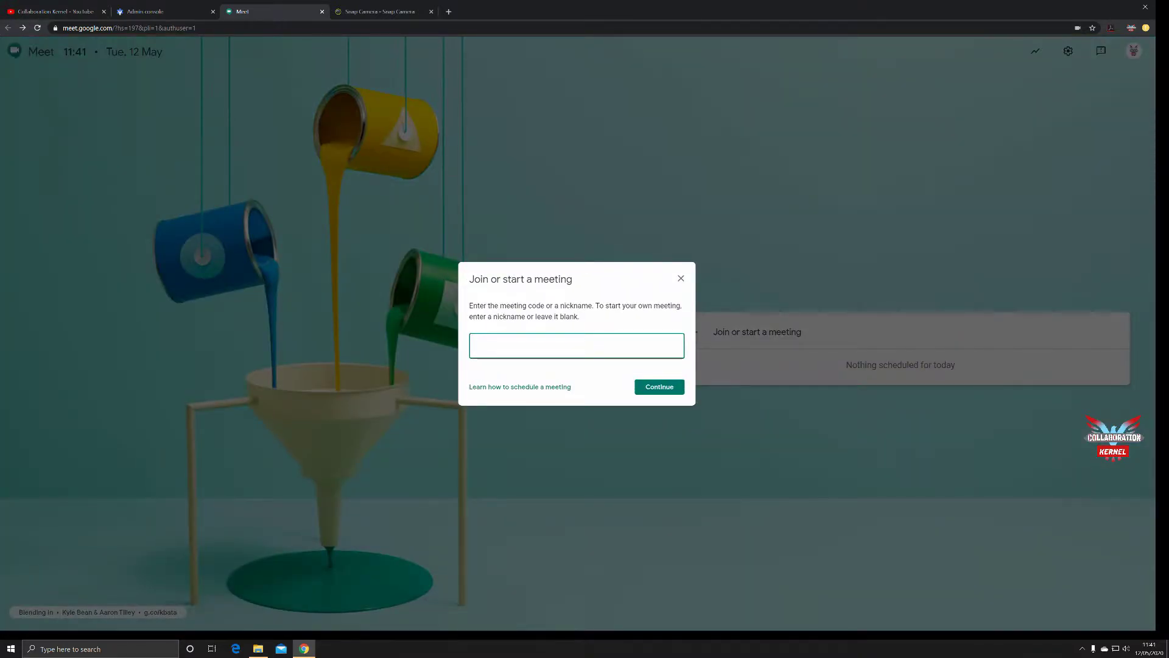
text(meeting1)
key(Return)
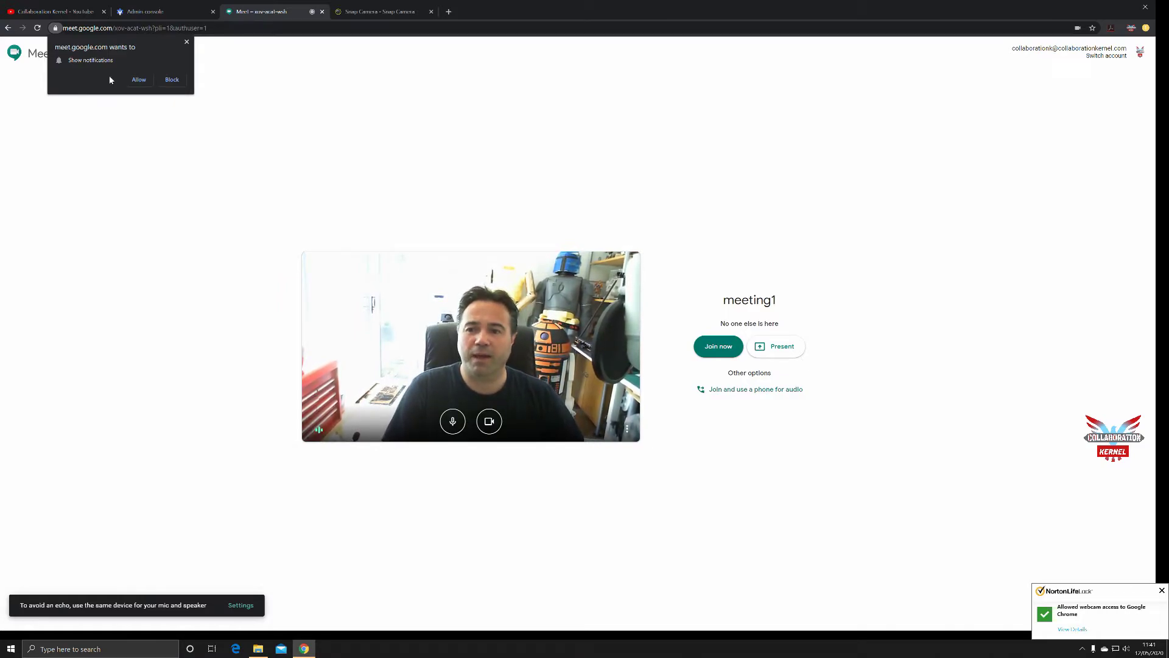
click(136, 80)
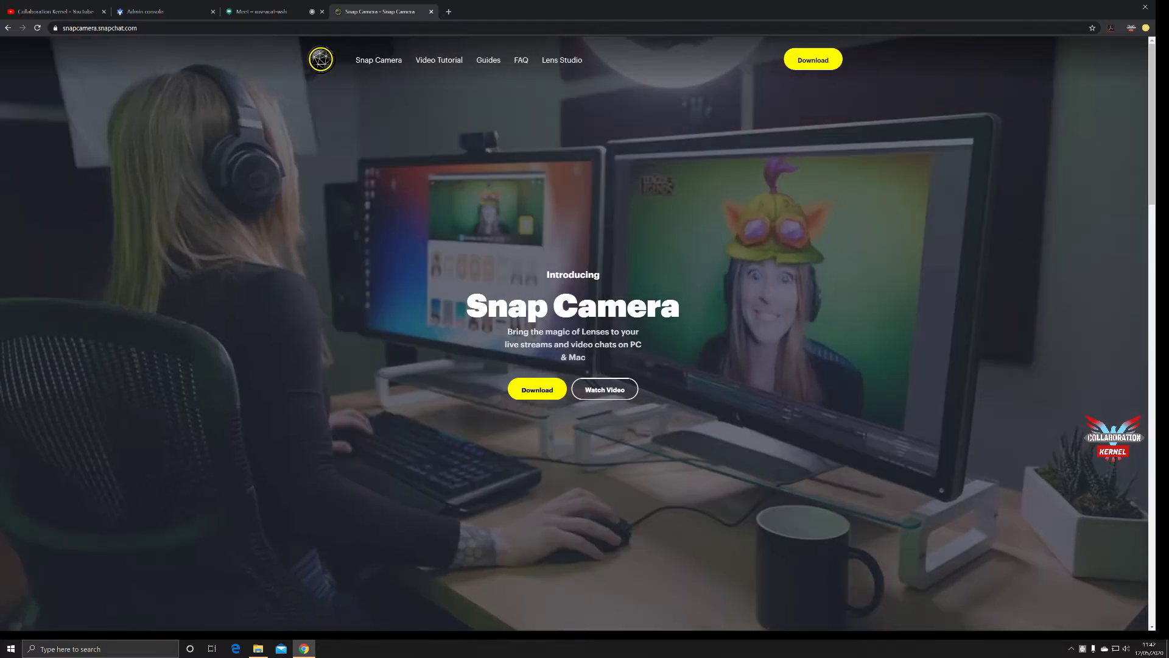
Open the Snap Camera download page and review its system requirements and license agreement.
click(537, 390)
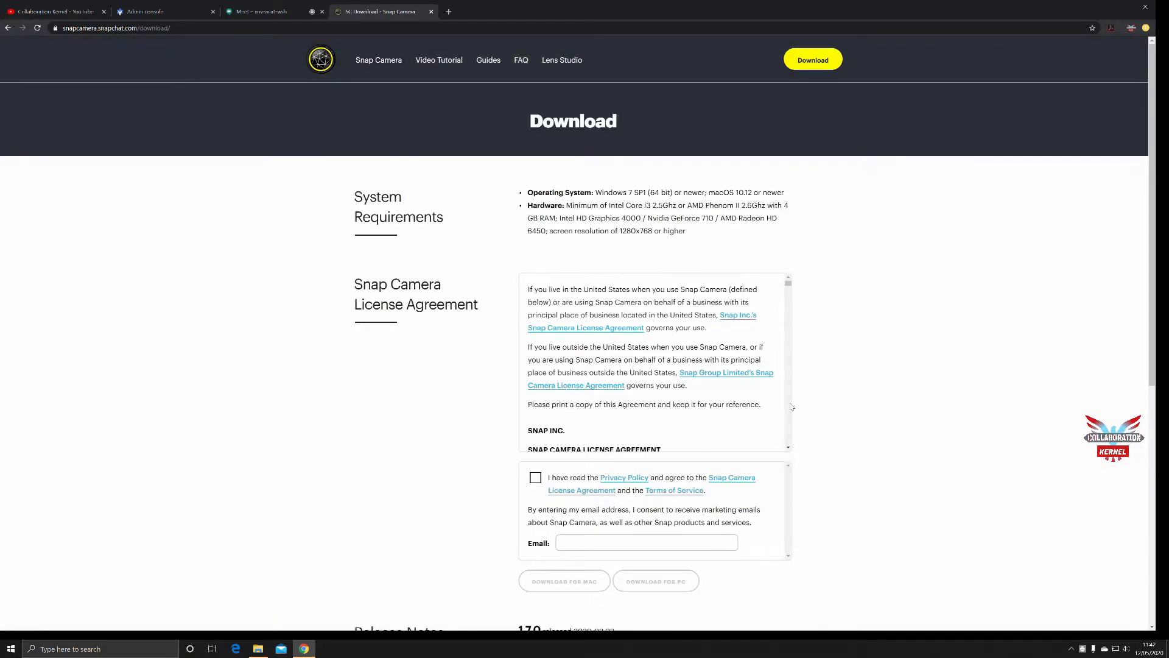
scroll(749, 357, down, 10)
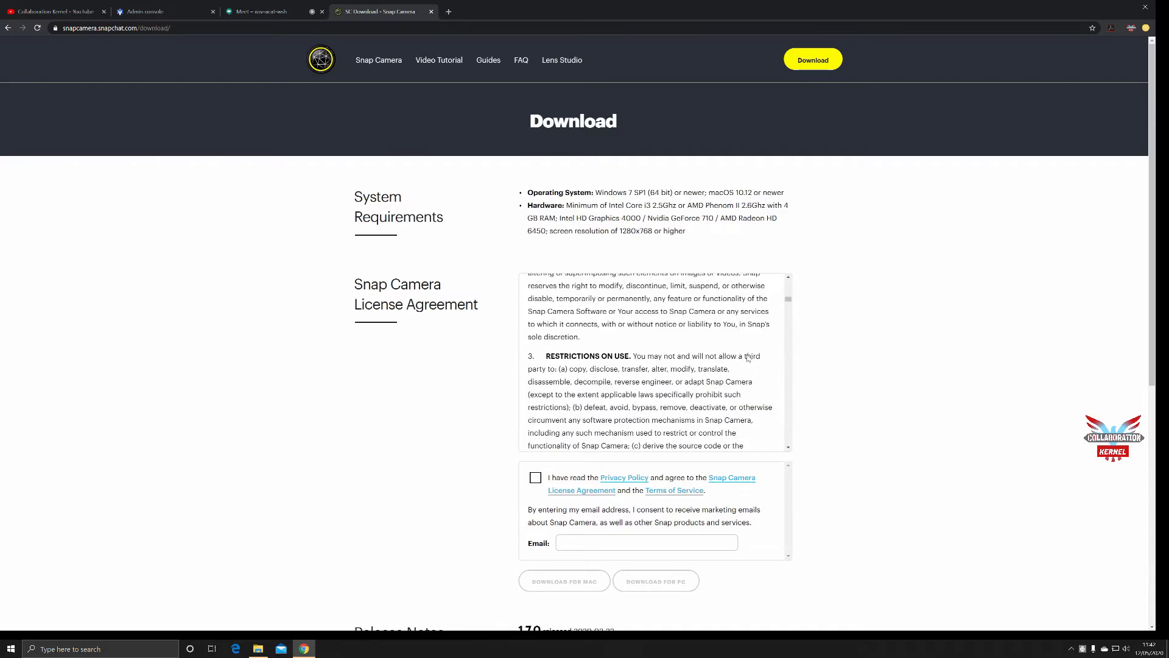
scroll(749, 357, down, 3)
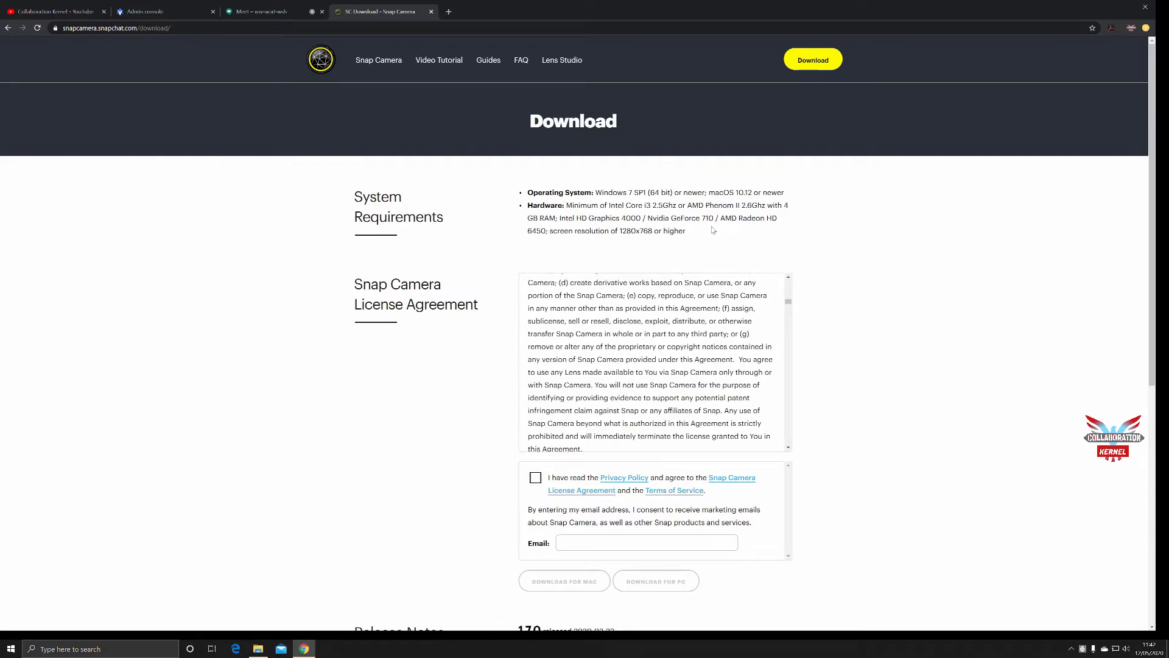
drag(713, 231, 528, 193)
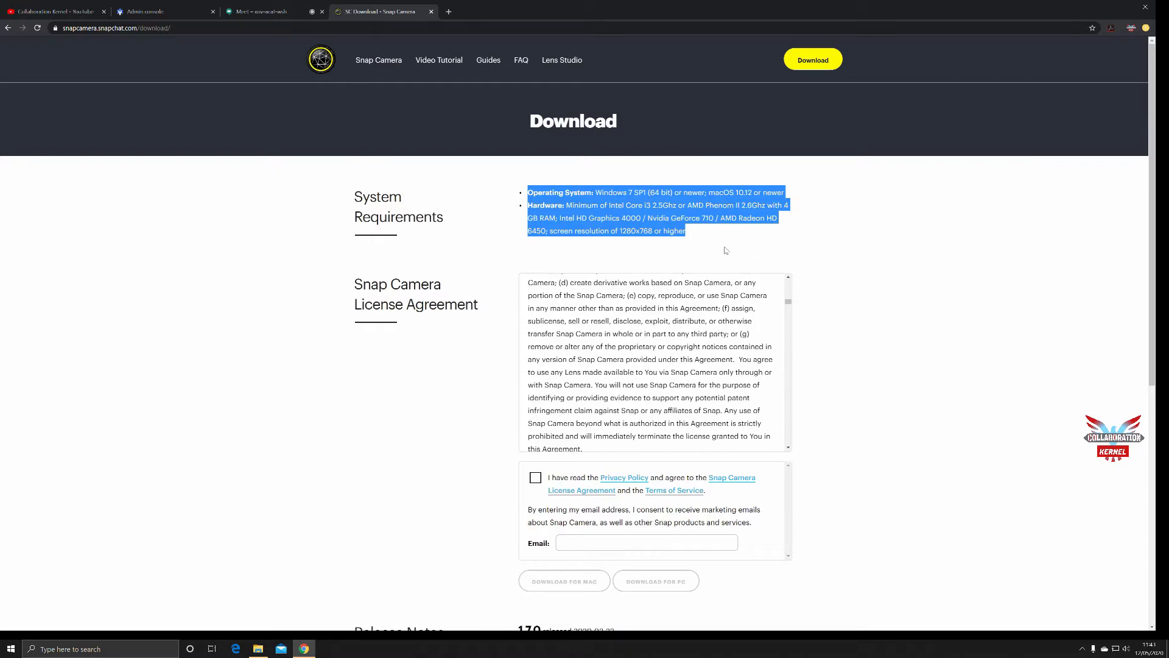
scroll(651, 362, down, 10)
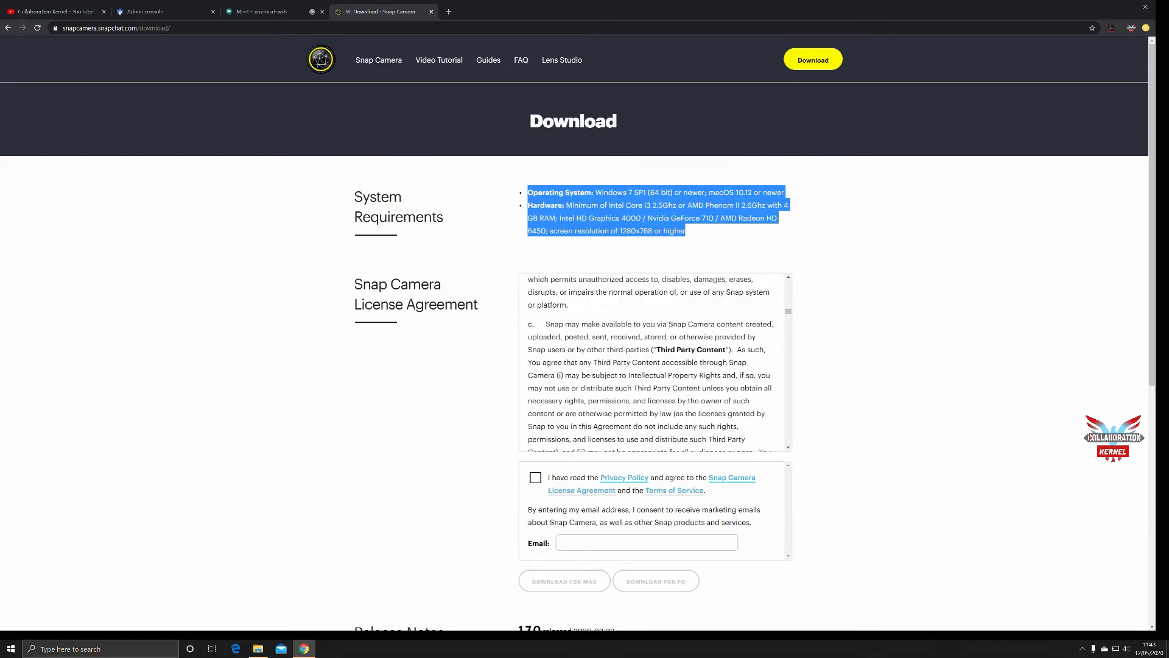
scroll(730, 354, down, 10)
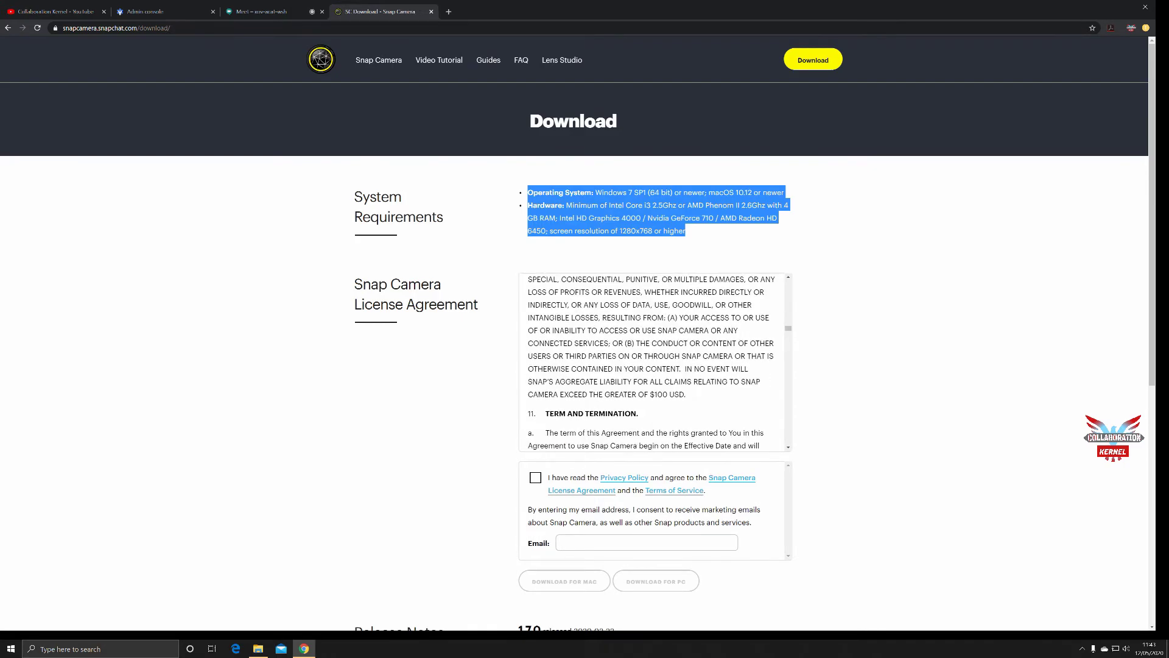
scroll(729, 354, down, 3)
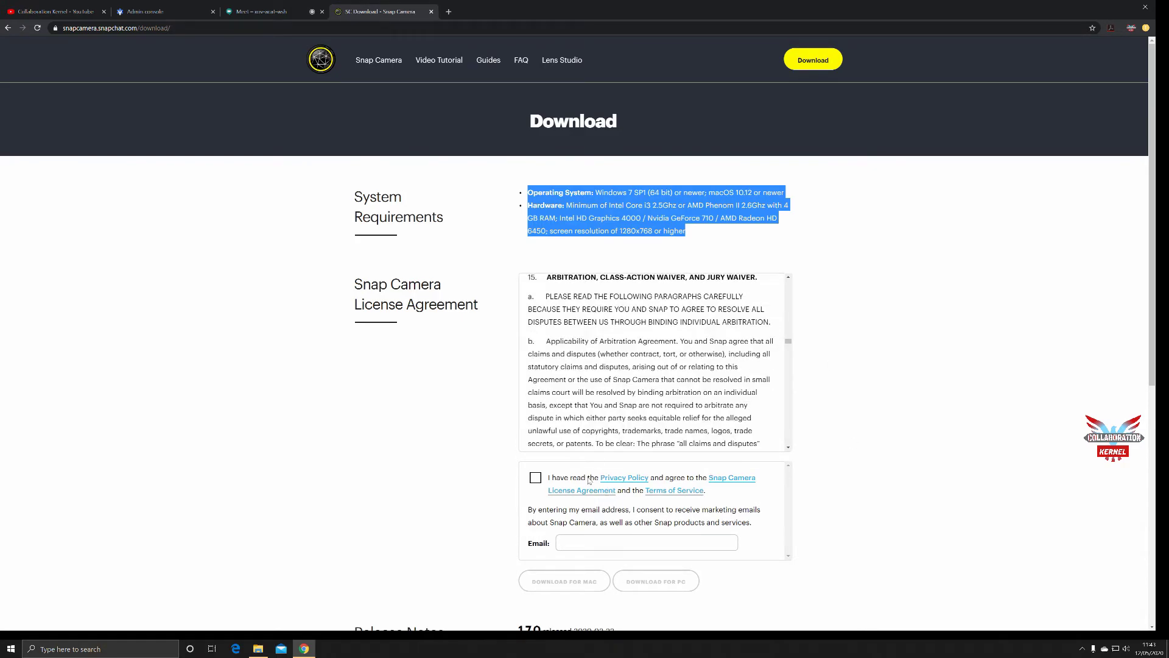
Agree to the Snap Camera privacy policy, license agreement and terms of service, and go to the PC download option.
click(536, 478)
click(670, 542)
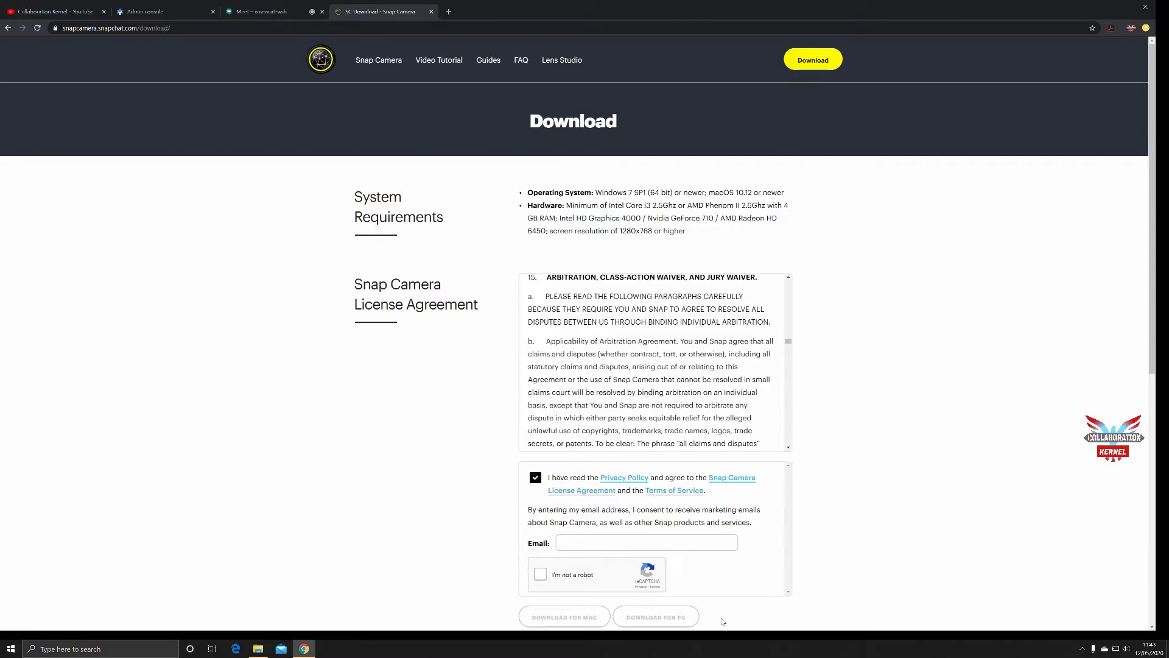
scroll(761, 548, down, 3)
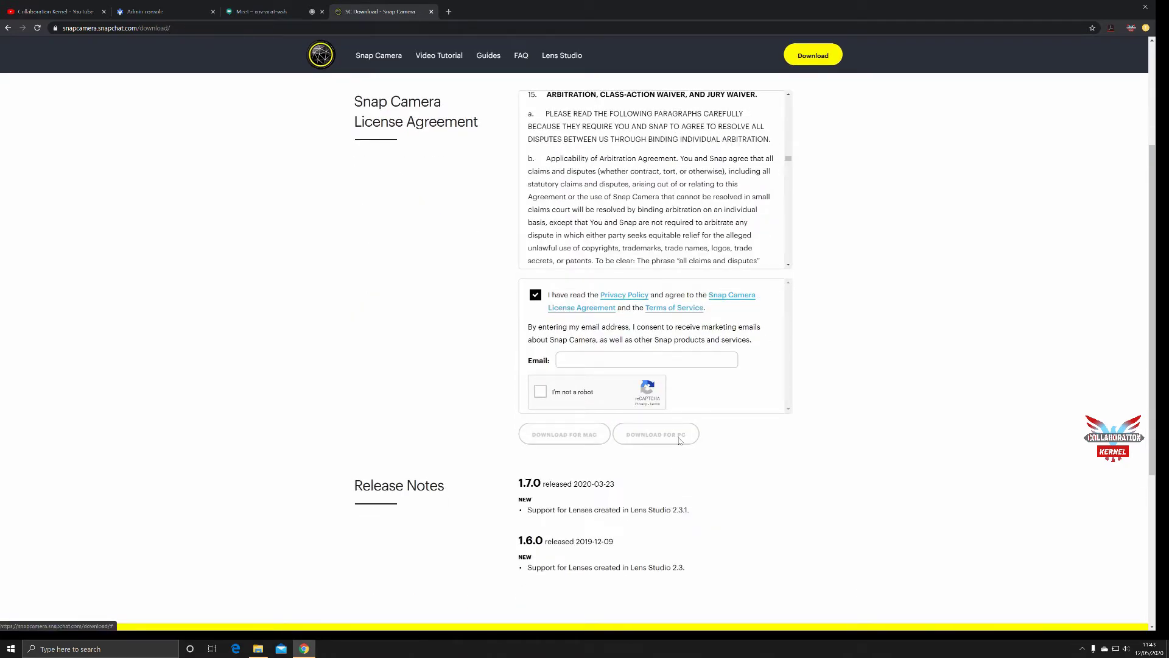
Go back to the meeting1 page, launch the Snap Camera desktop app and install its available update.
key(ctrl+shift+Tab)
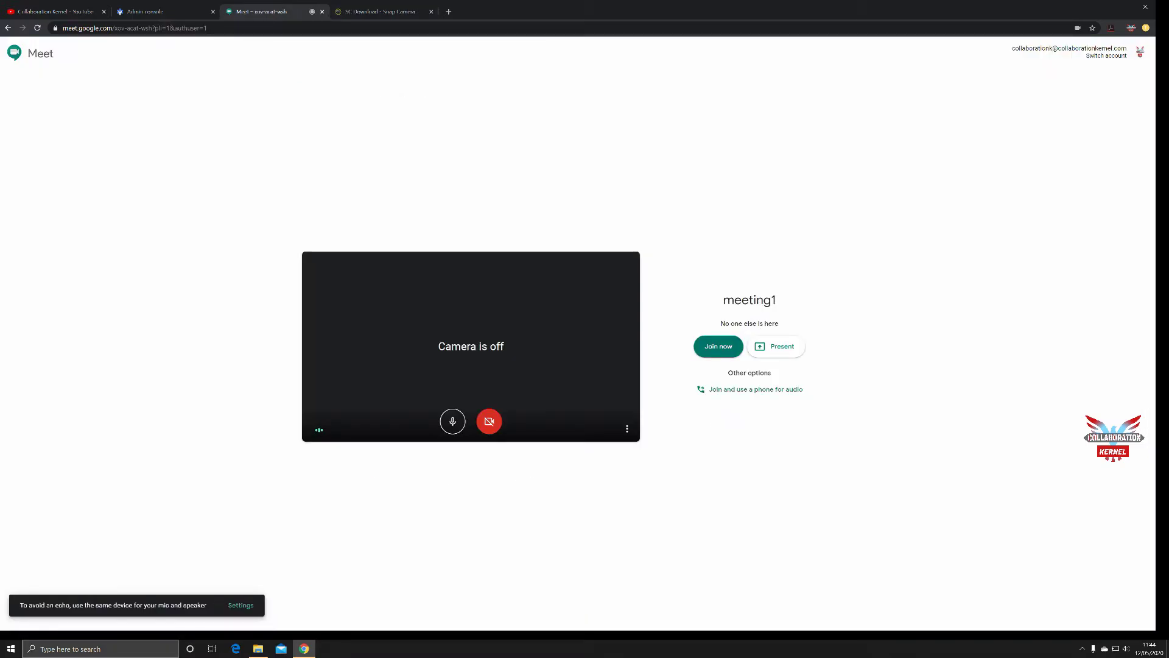
click(83, 649)
text(snap)
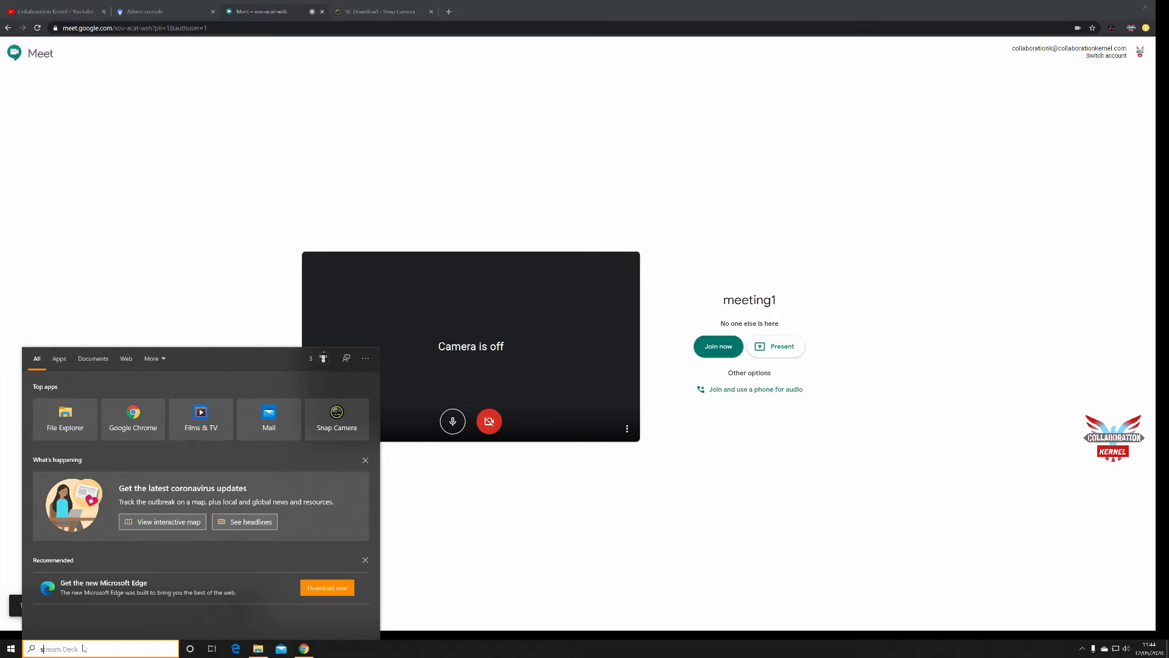
key(Return)
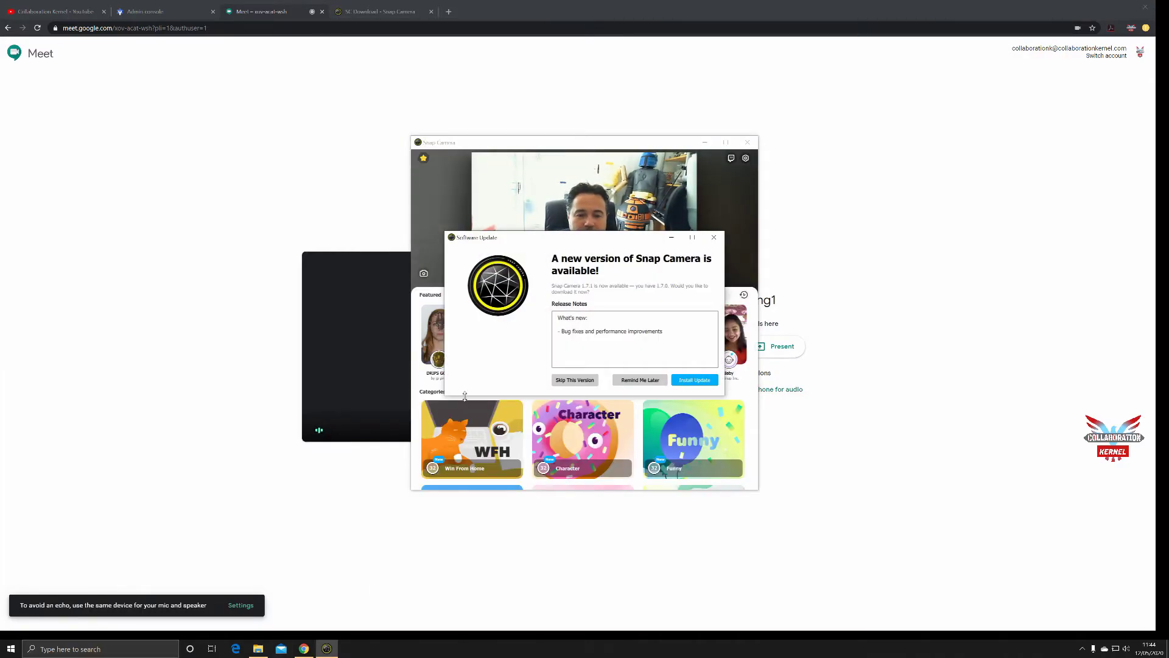
click(691, 381)
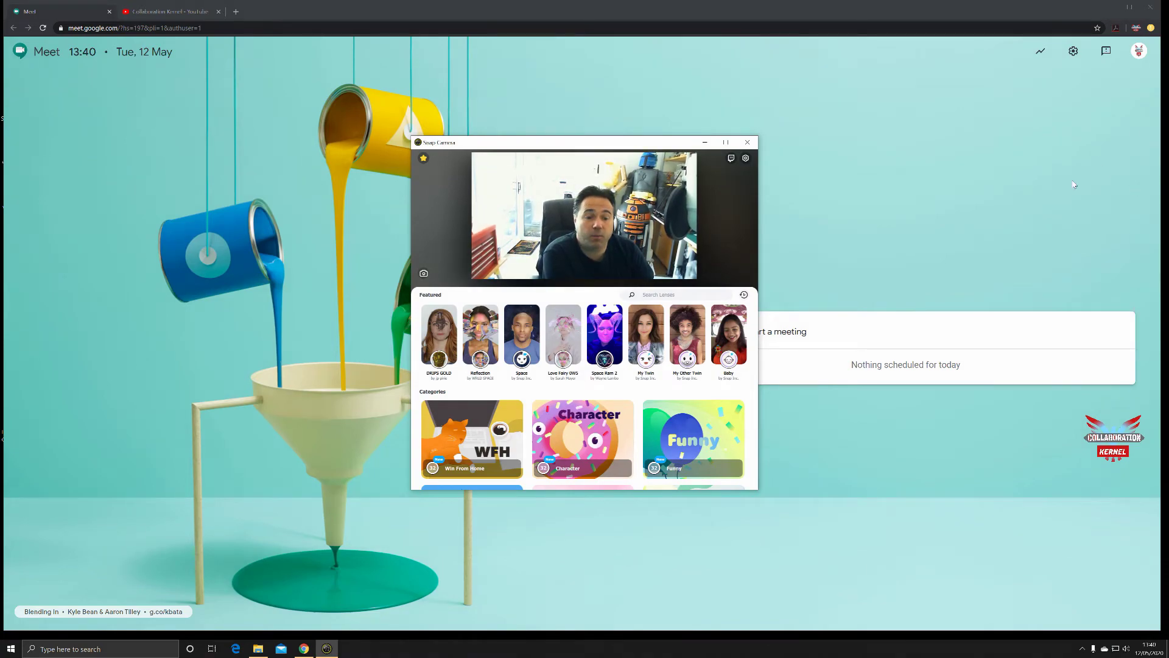
Maximize the Snap Camera window and try the first featured lens and the Hologram lens from the Win From Home category.
click(725, 142)
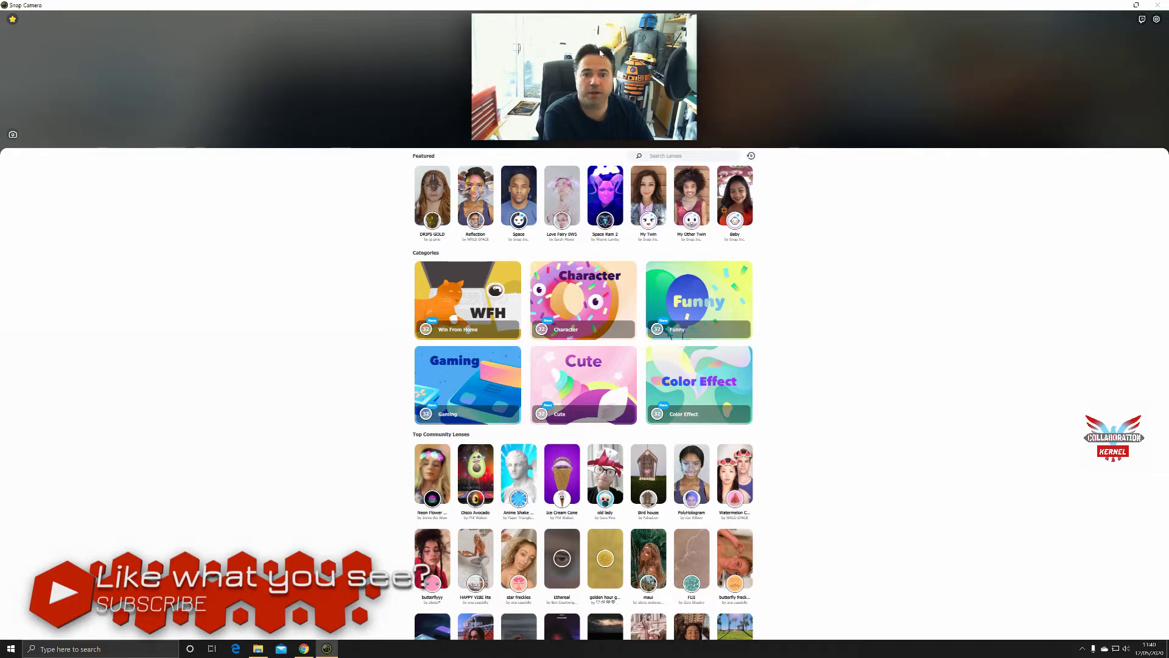
click(434, 193)
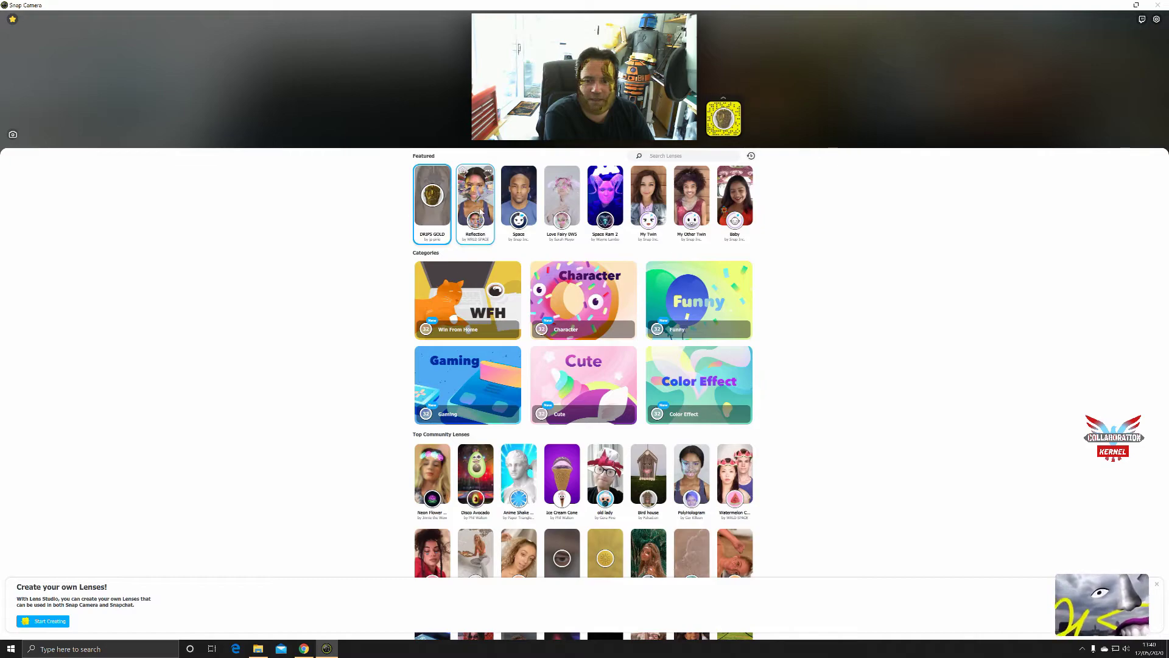
click(474, 292)
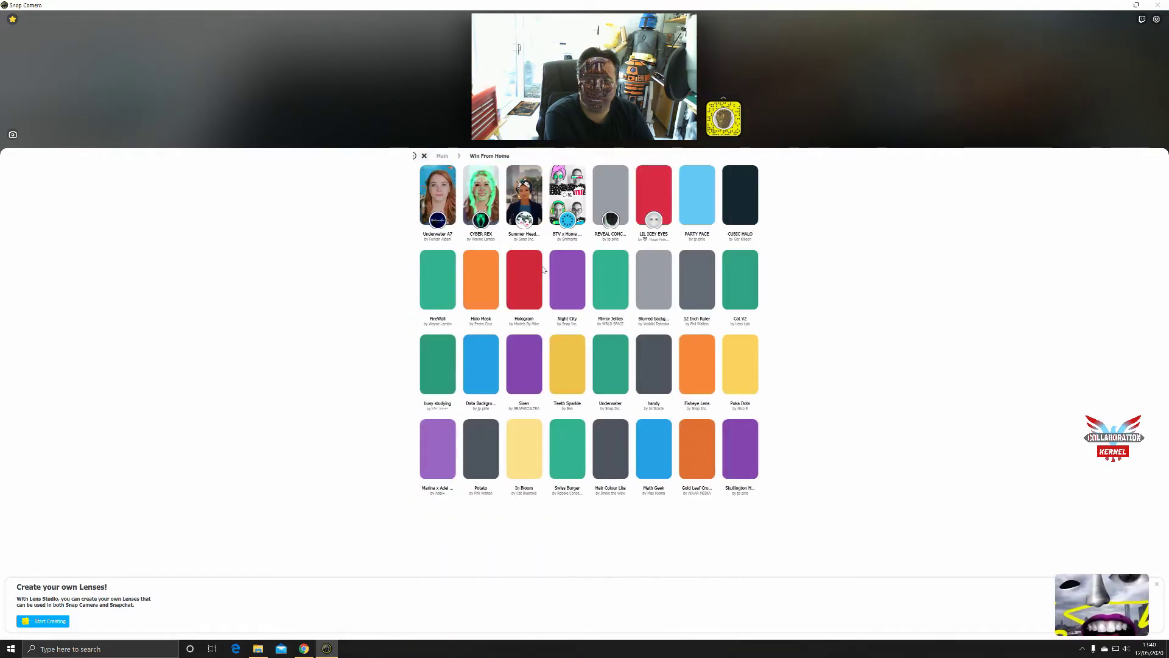
click(515, 279)
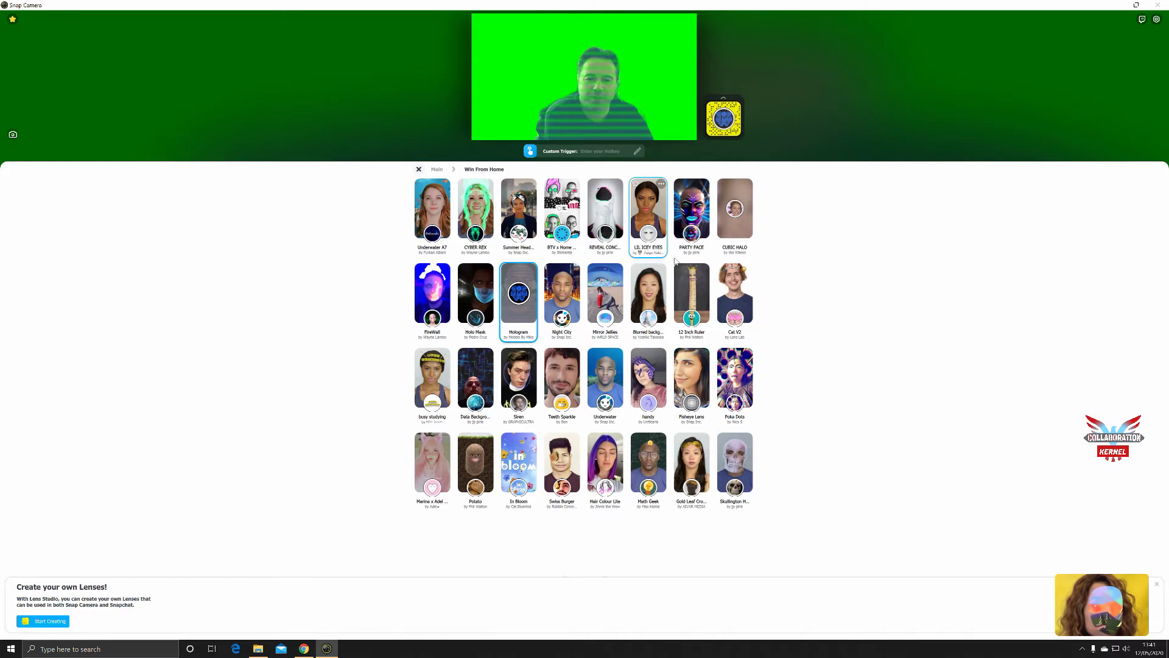
Try the hands, Siren and busy studying lenses in Win From Home, and apply the Potato lens.
click(647, 386)
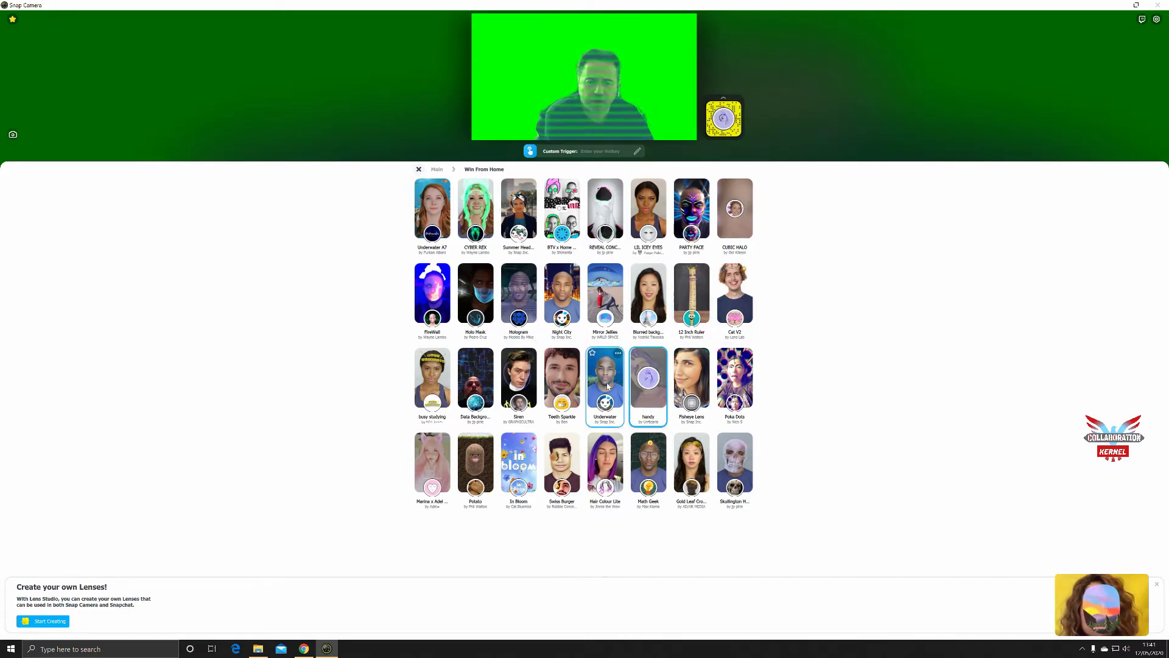
click(559, 368)
click(519, 372)
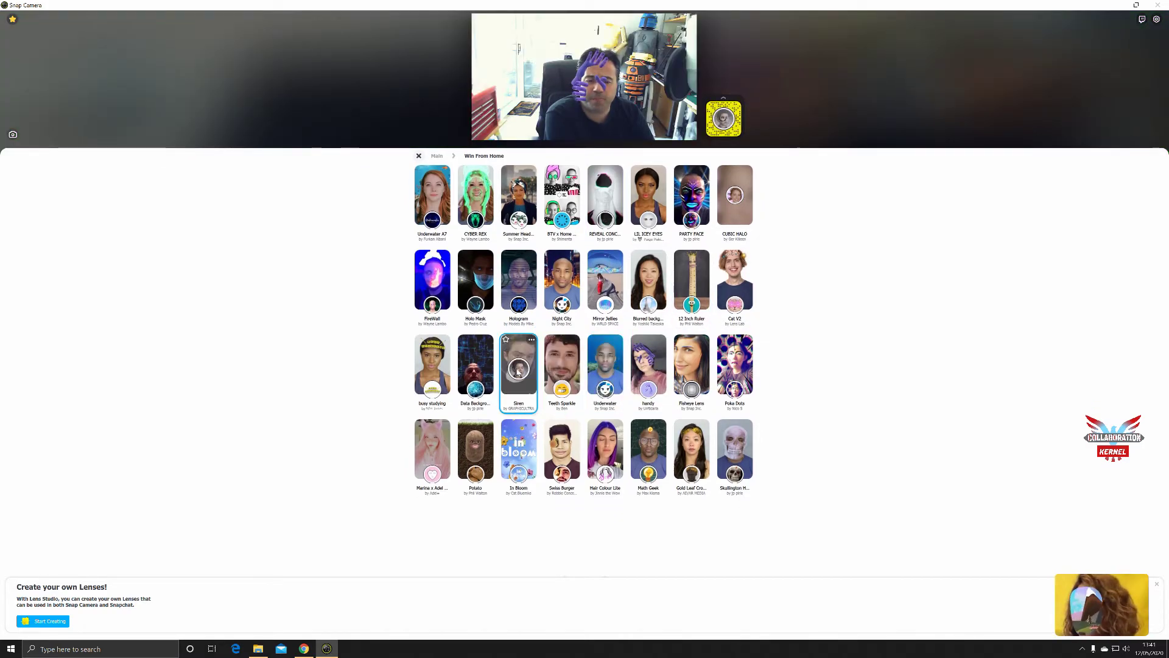
click(476, 371)
click(431, 370)
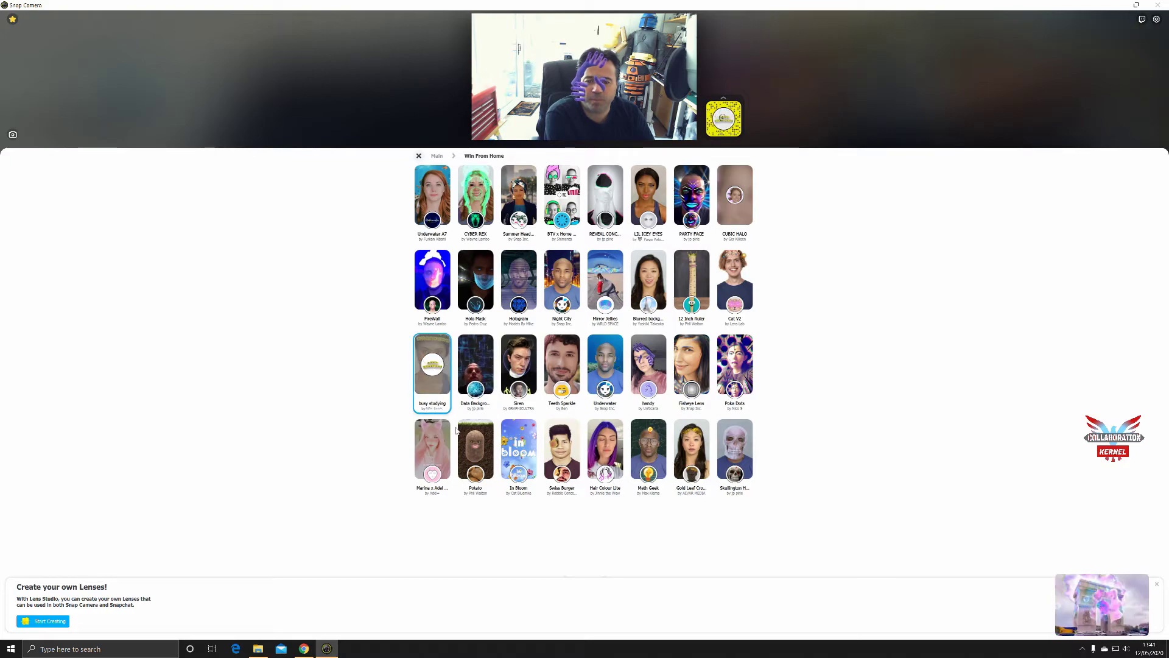
click(475, 454)
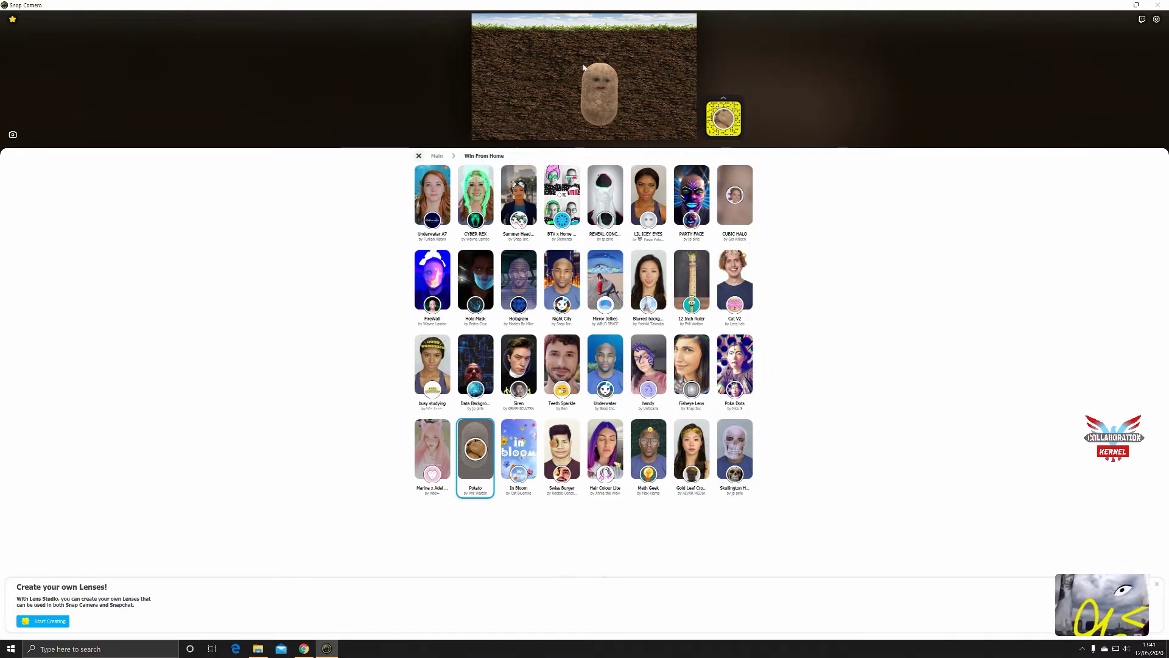
Switch to Google Meet, start and join a meeting nicknamed meeting1, and dismiss the dialog for adding others.
click(311, 650)
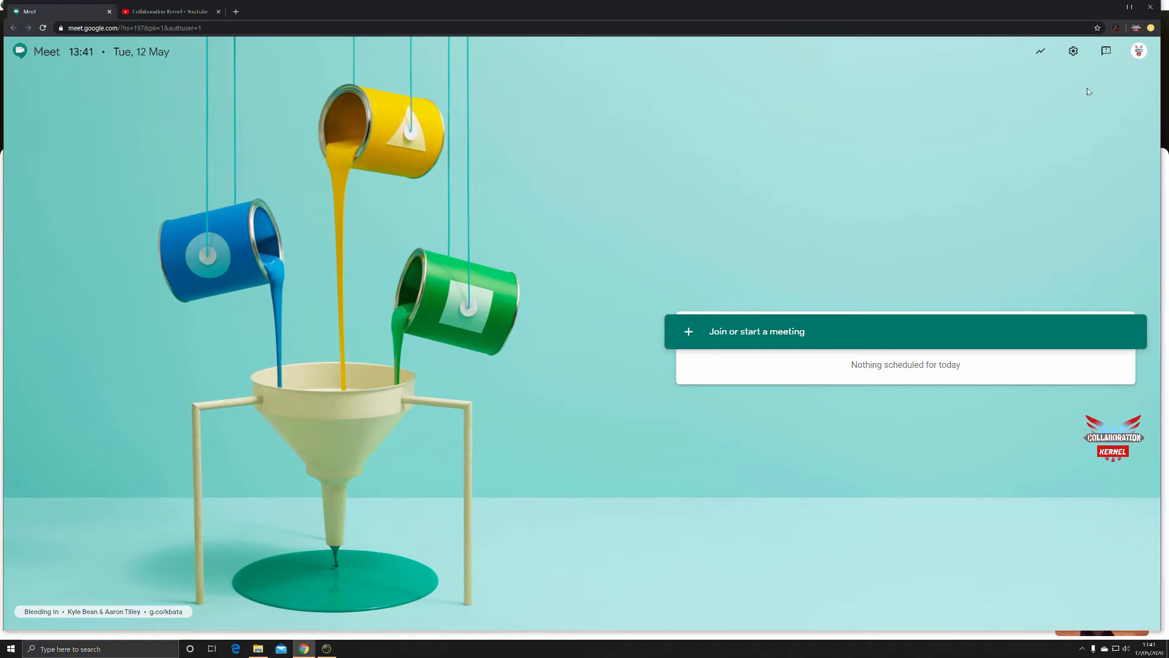
click(708, 332)
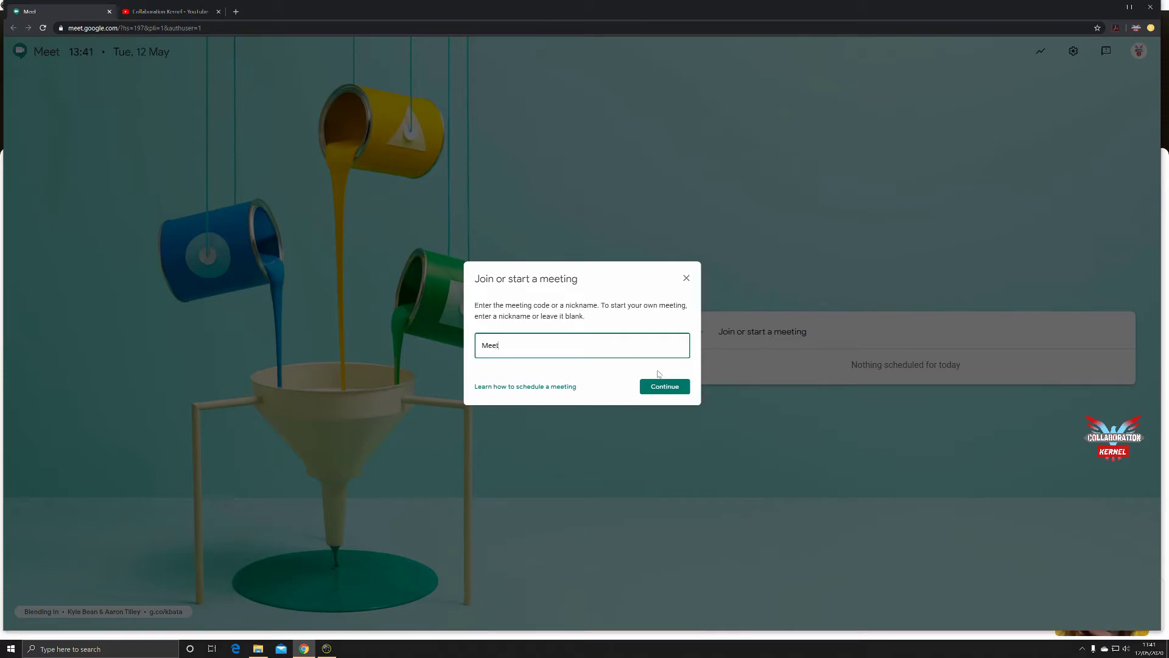
key(Return)
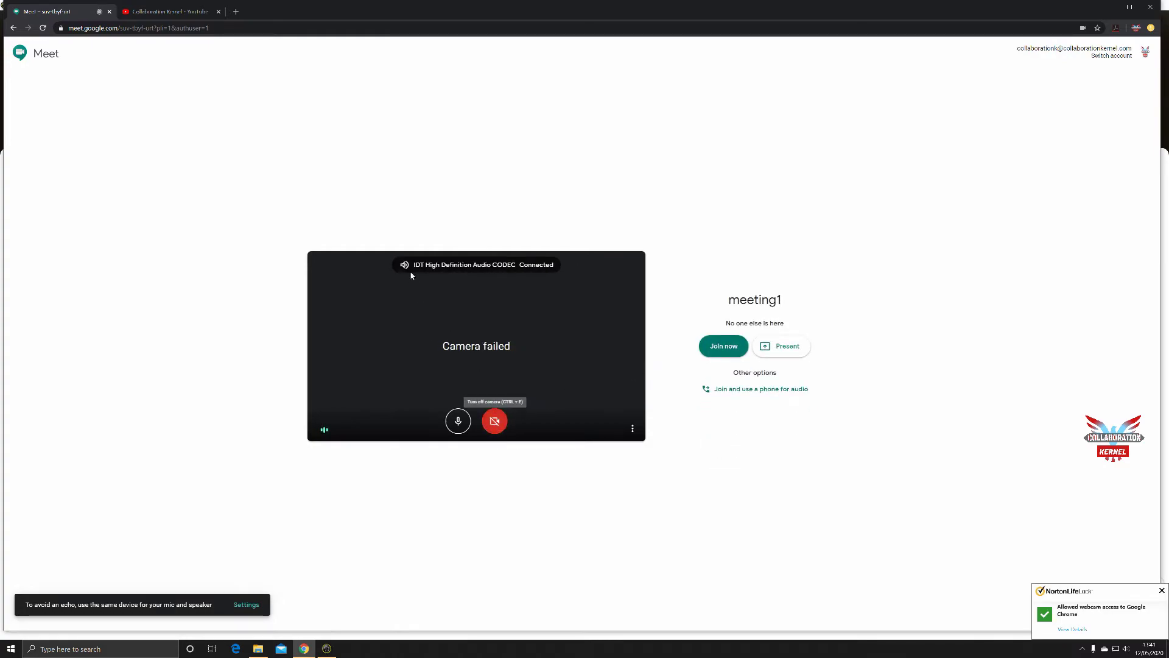
click(717, 354)
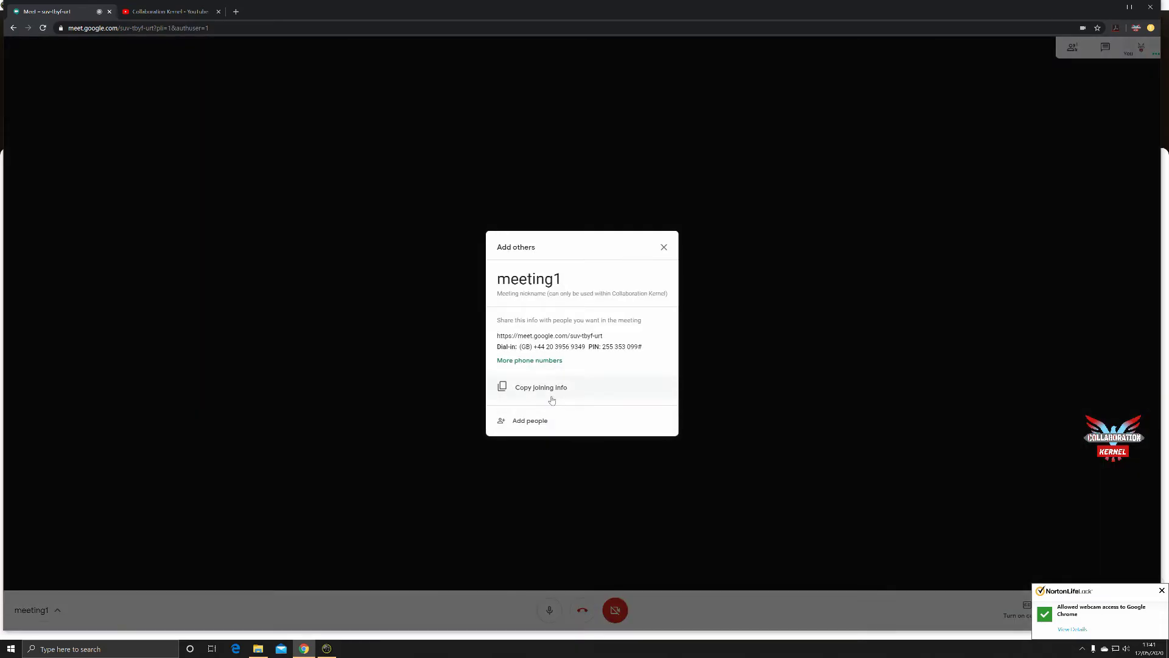
click(664, 248)
Close the Snap Camera window to free the webcam and turn on the camera in the Google Meet meeting.
click(615, 607)
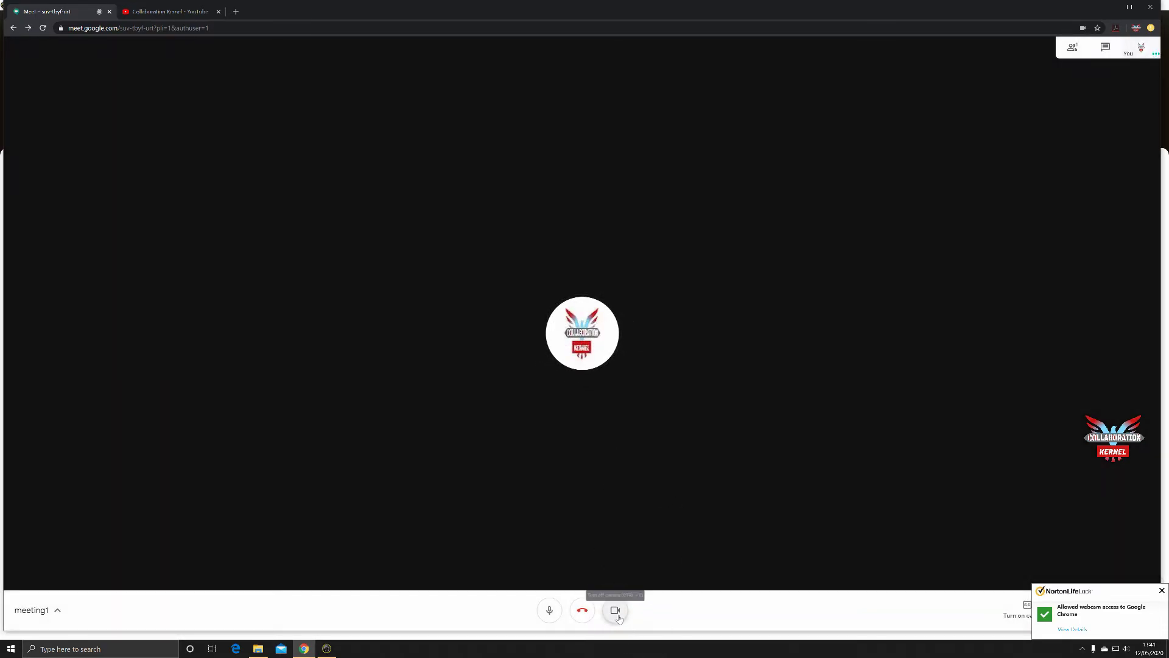
click(618, 617)
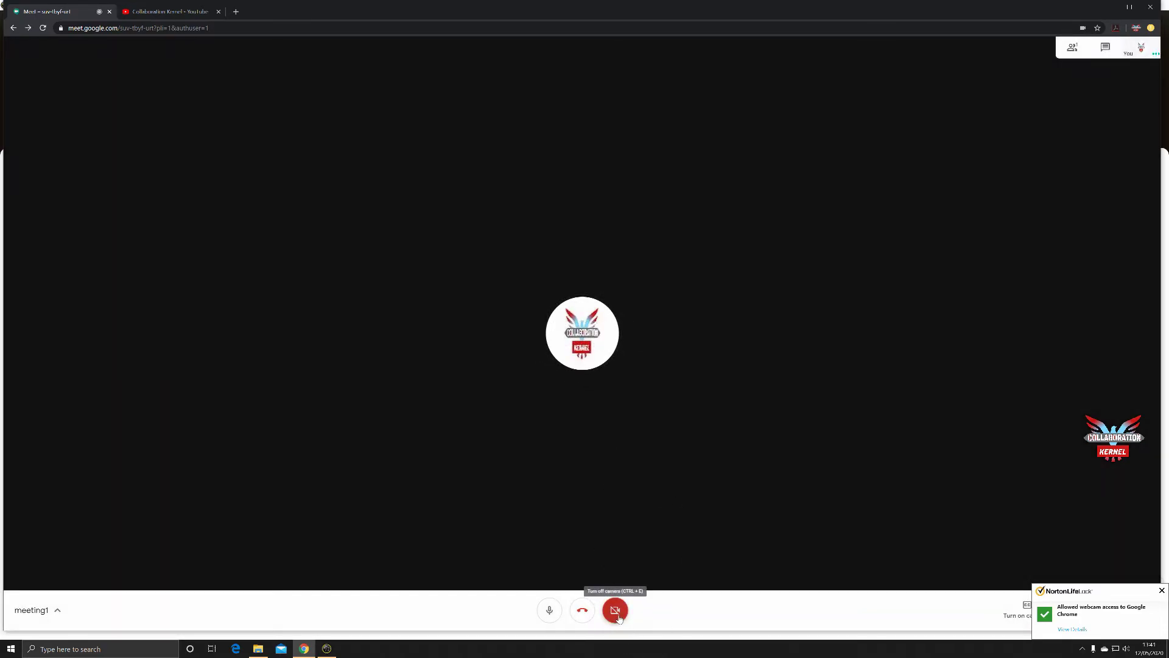
click(327, 649)
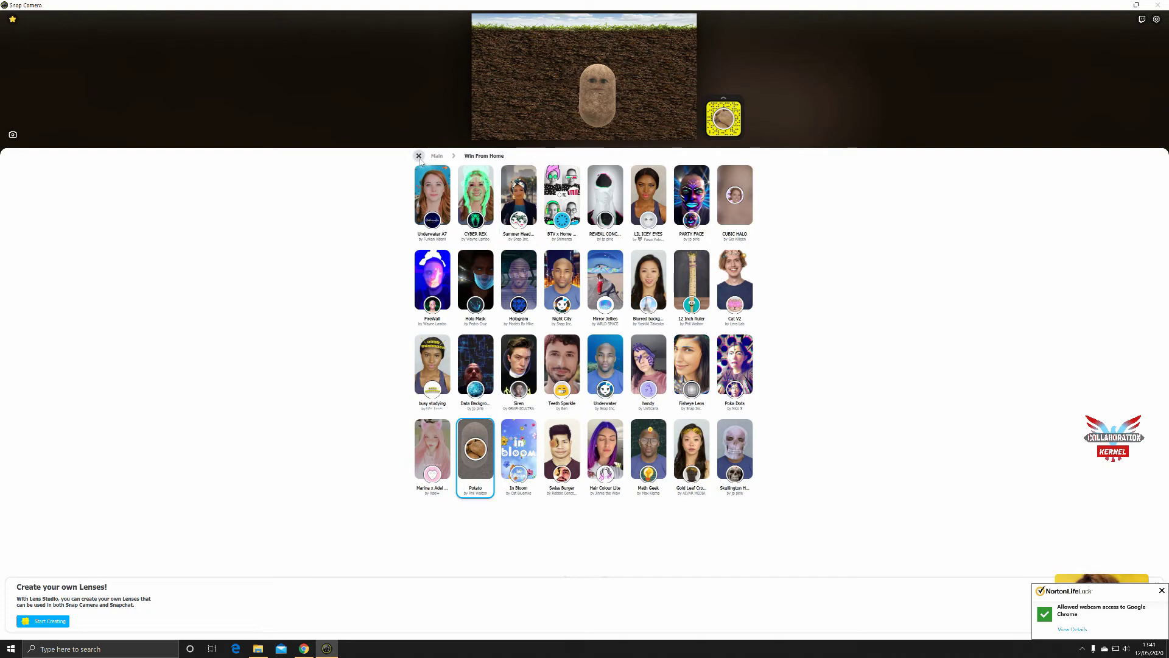
click(1159, 5)
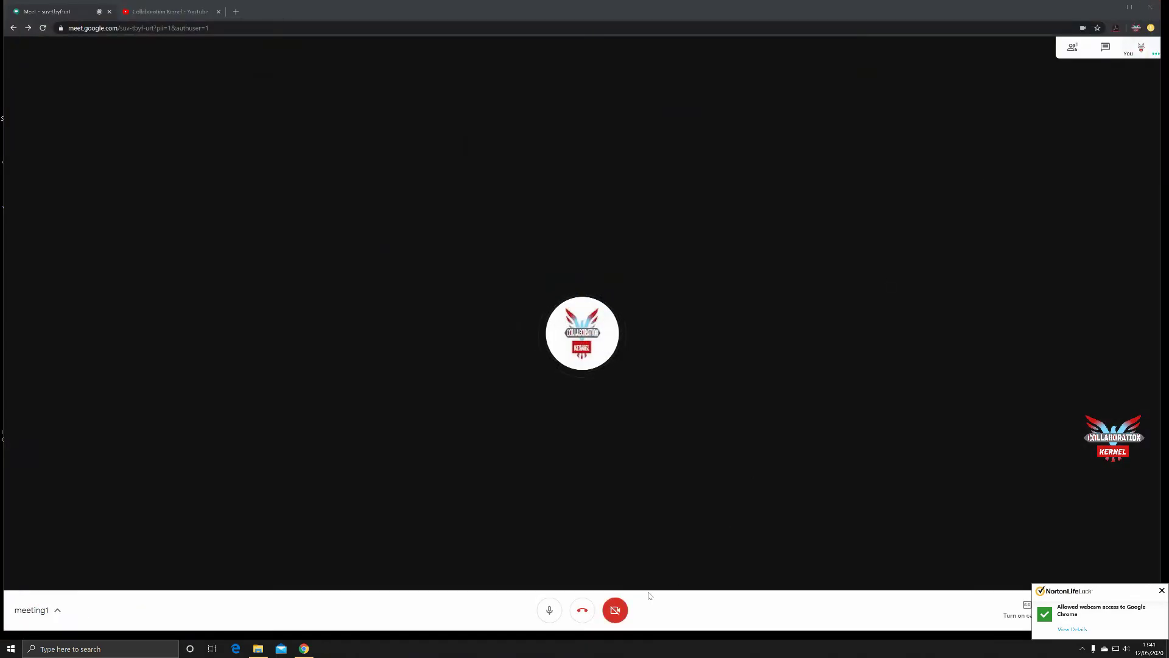
click(616, 610)
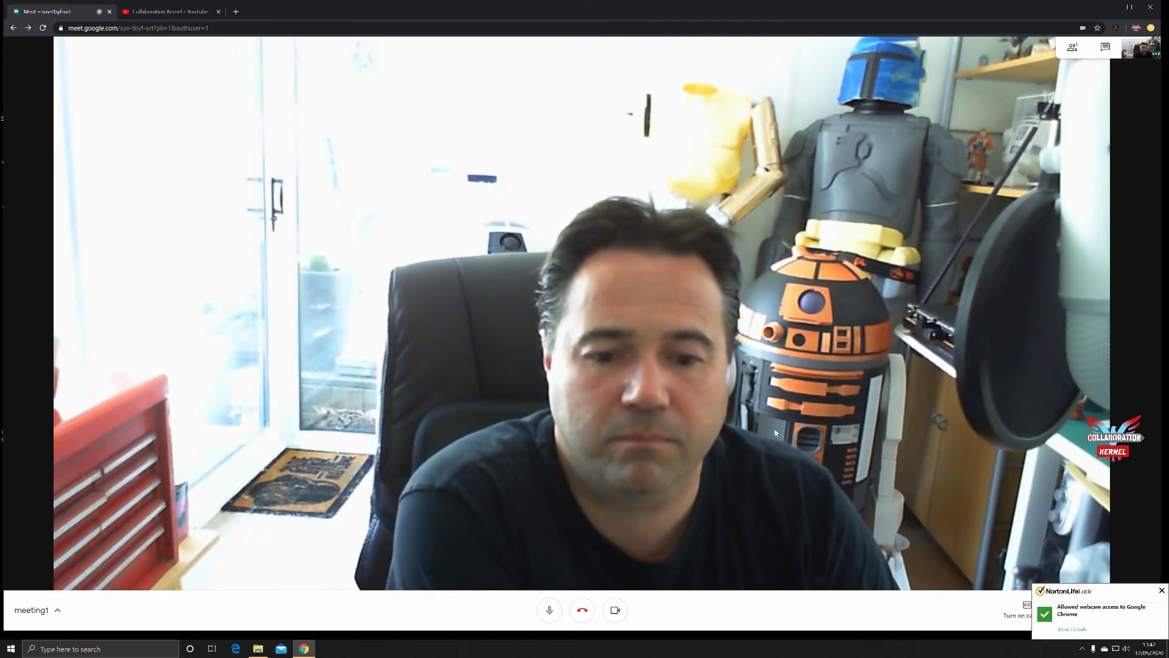
Turn off the meeting camera, dismiss the webcam access notification, and set the Google Meet video camera to Snap Camera.
click(615, 609)
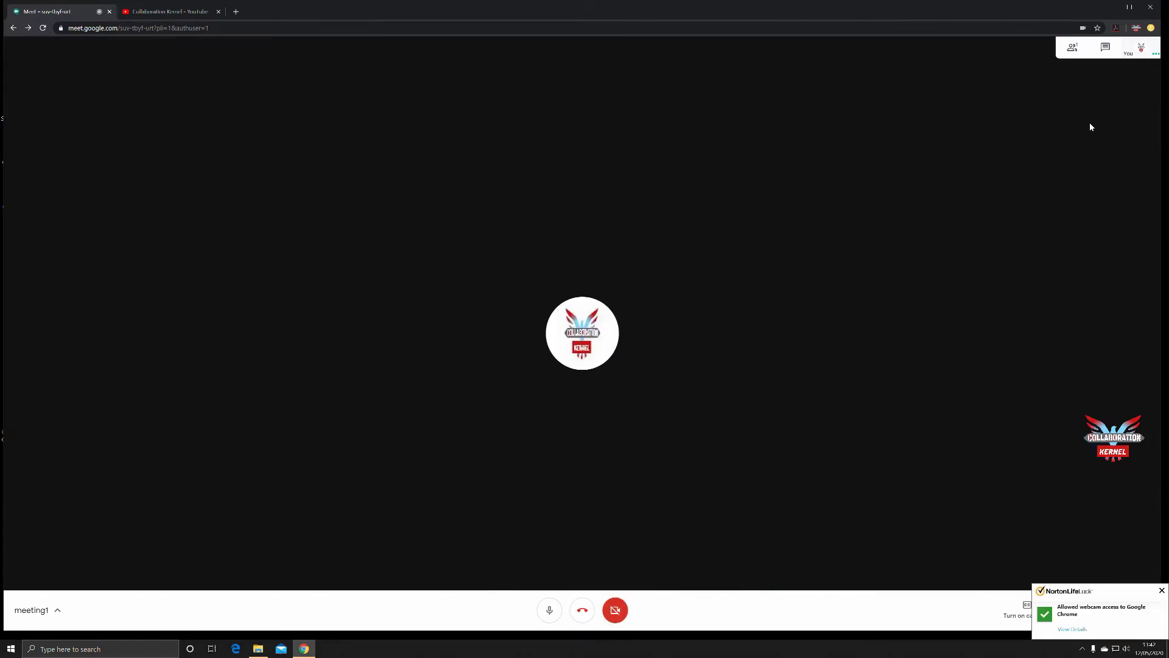
click(1162, 592)
click(1145, 611)
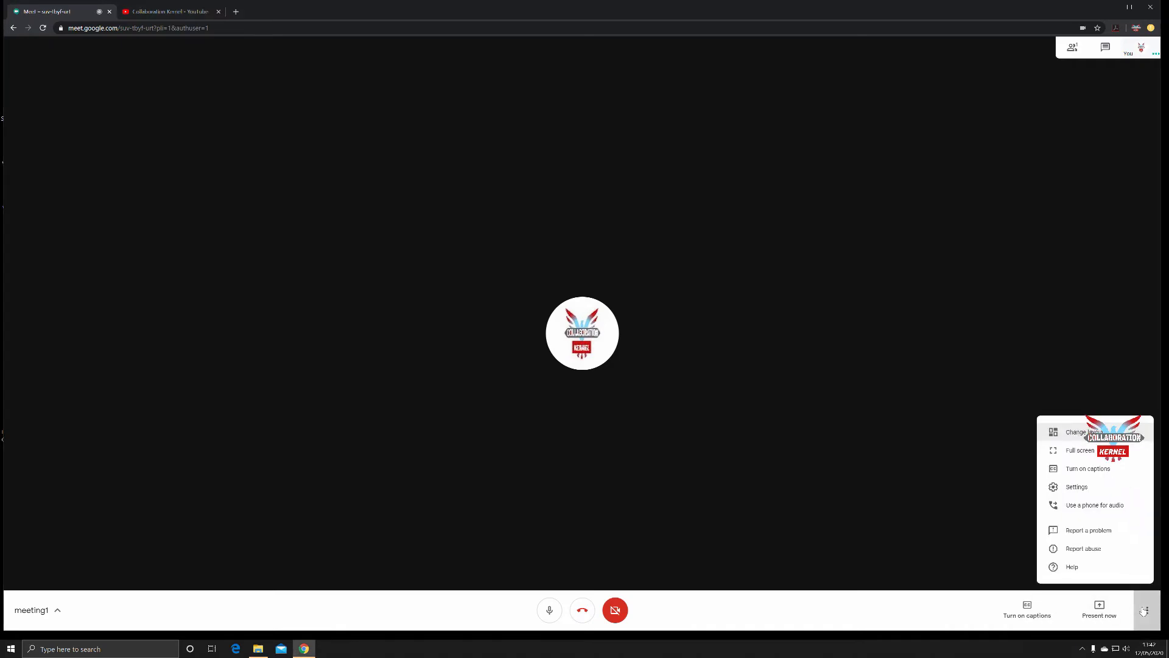
click(1088, 487)
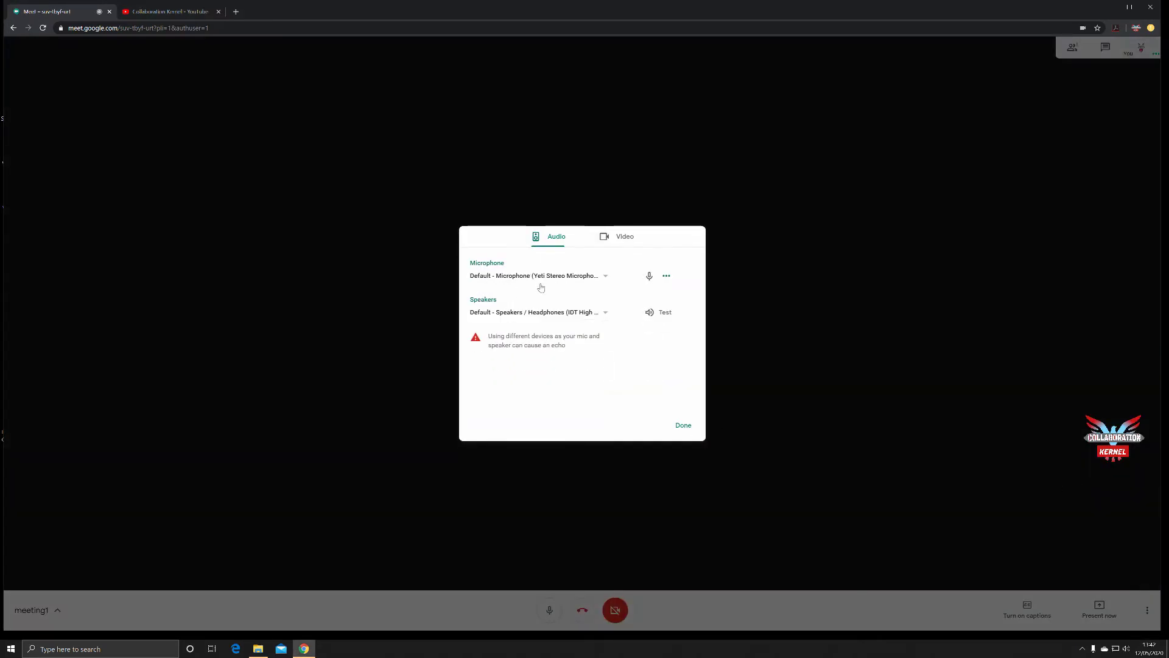
click(617, 243)
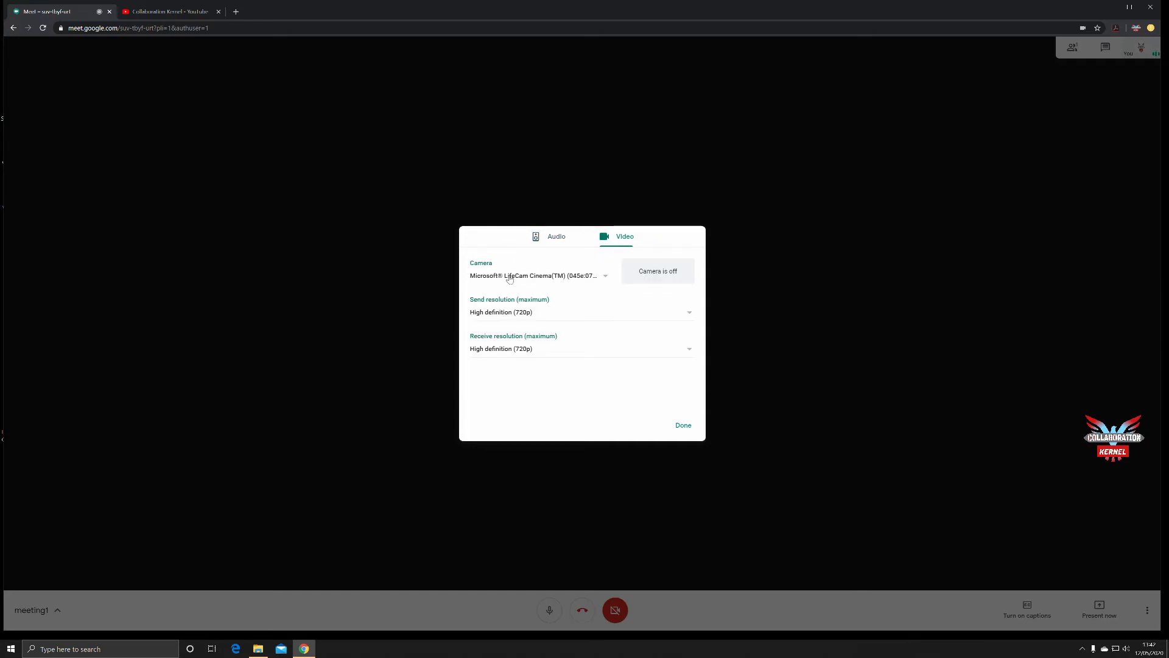
click(608, 277)
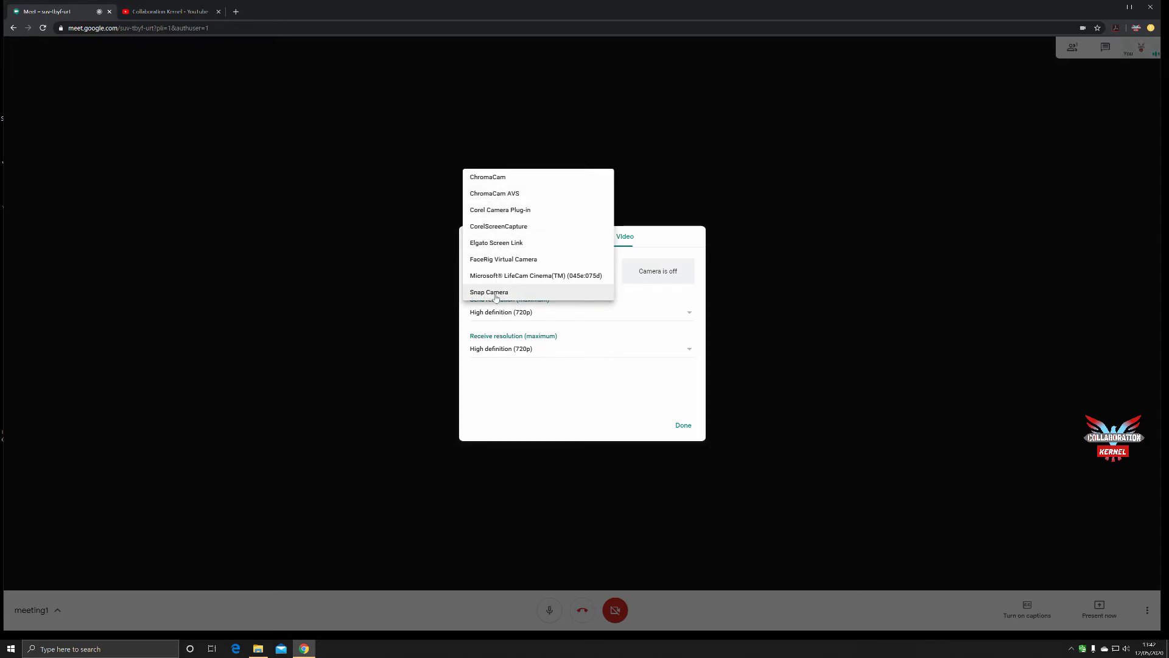
click(496, 292)
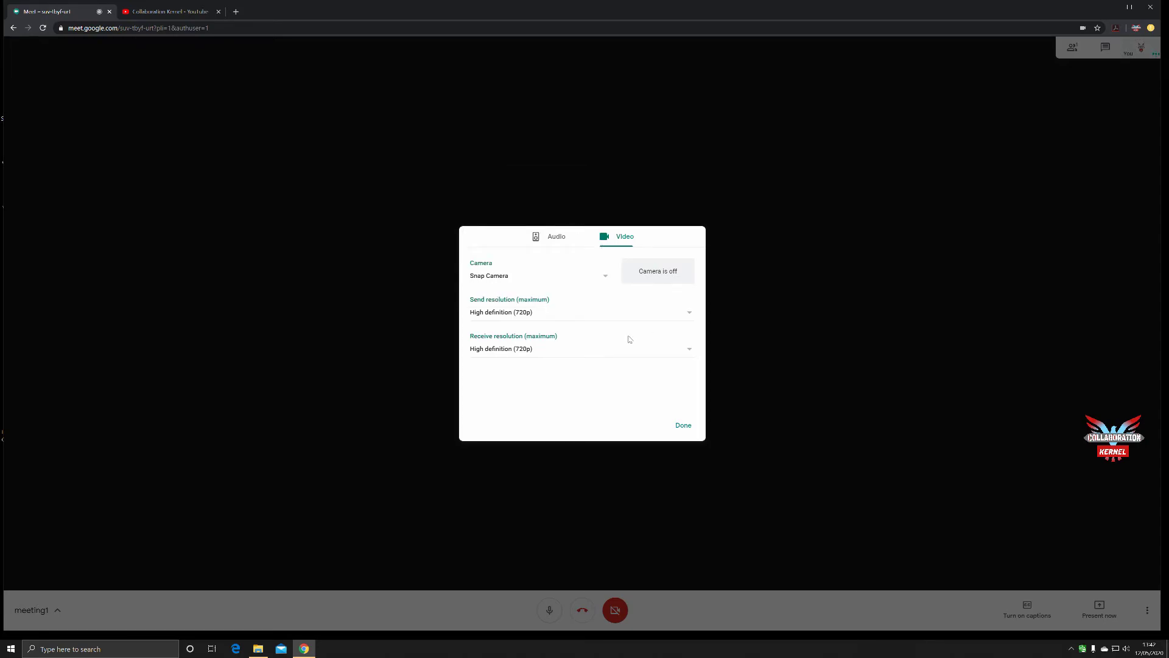
click(685, 427)
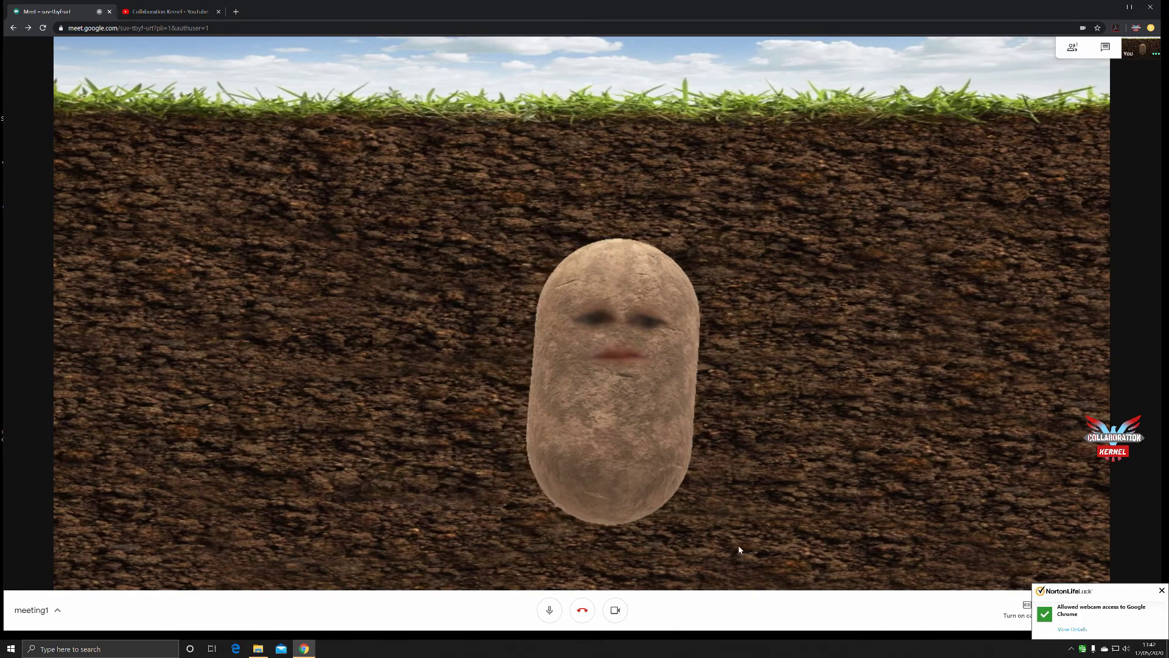
Find Snap Camera with a Windows search for snap and open its window.
click(176, 646)
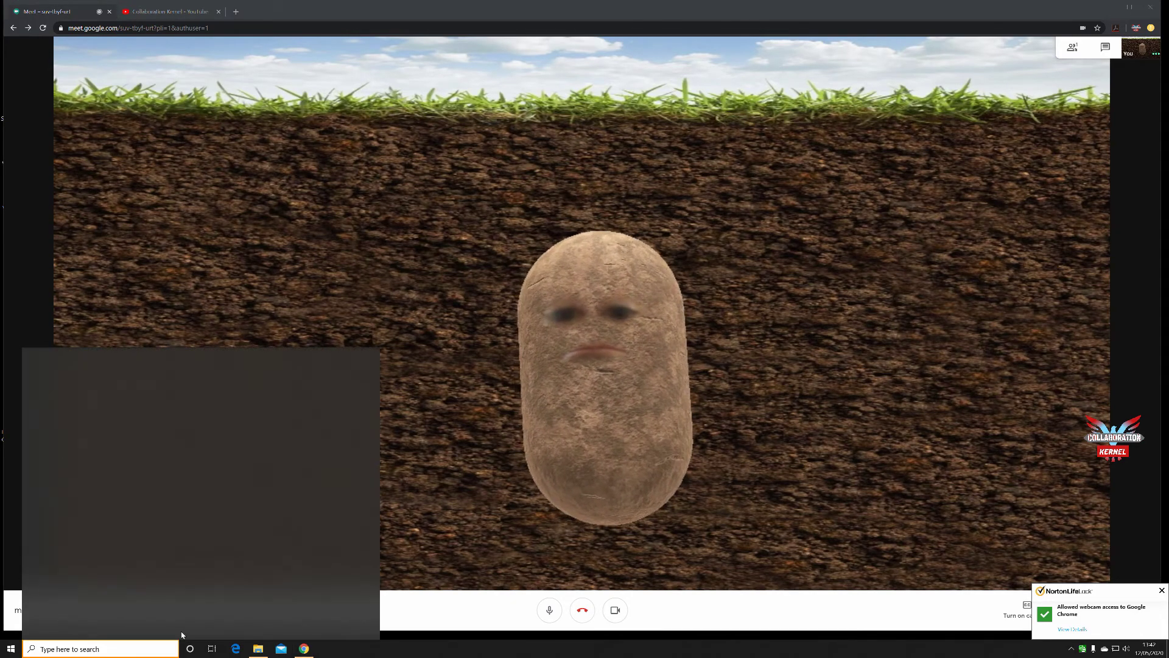
text(snap)
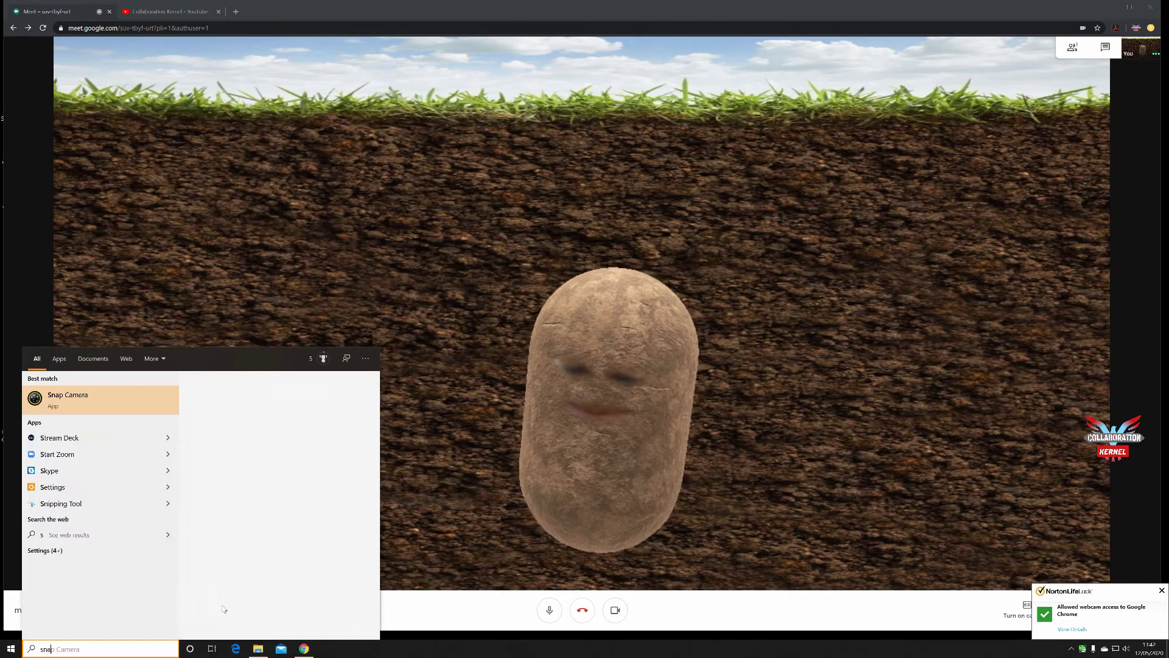
key(Return)
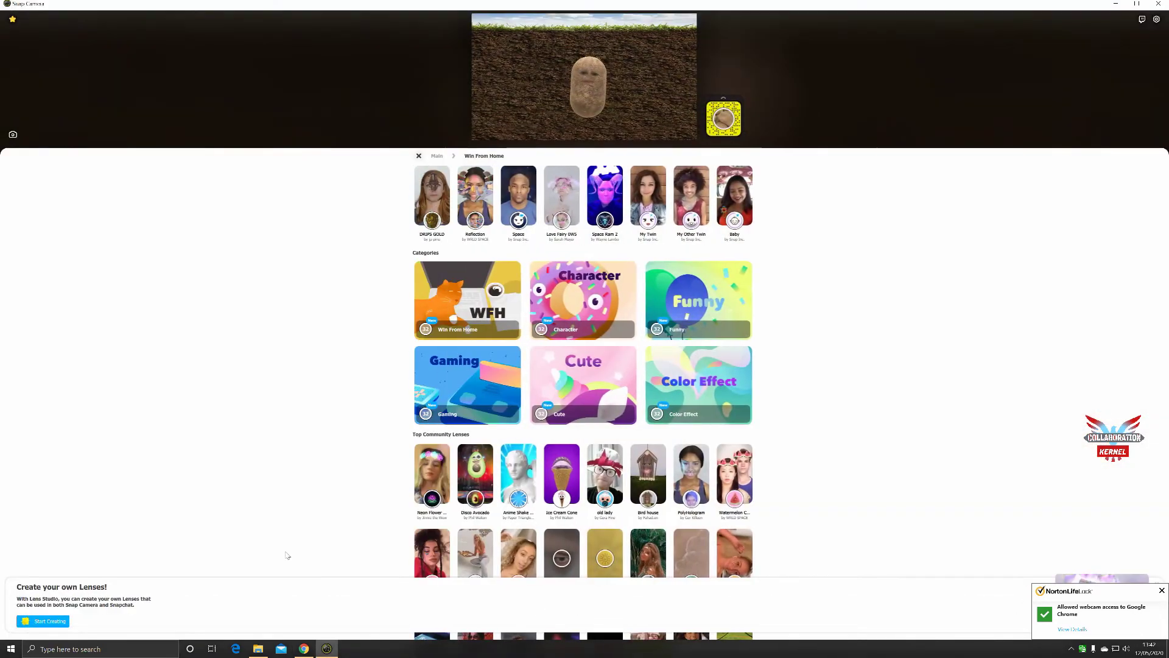
Look through the Cute category, and try the Chrome face mask and GOOD TIMES lenses from Top Community Lenses.
click(628, 392)
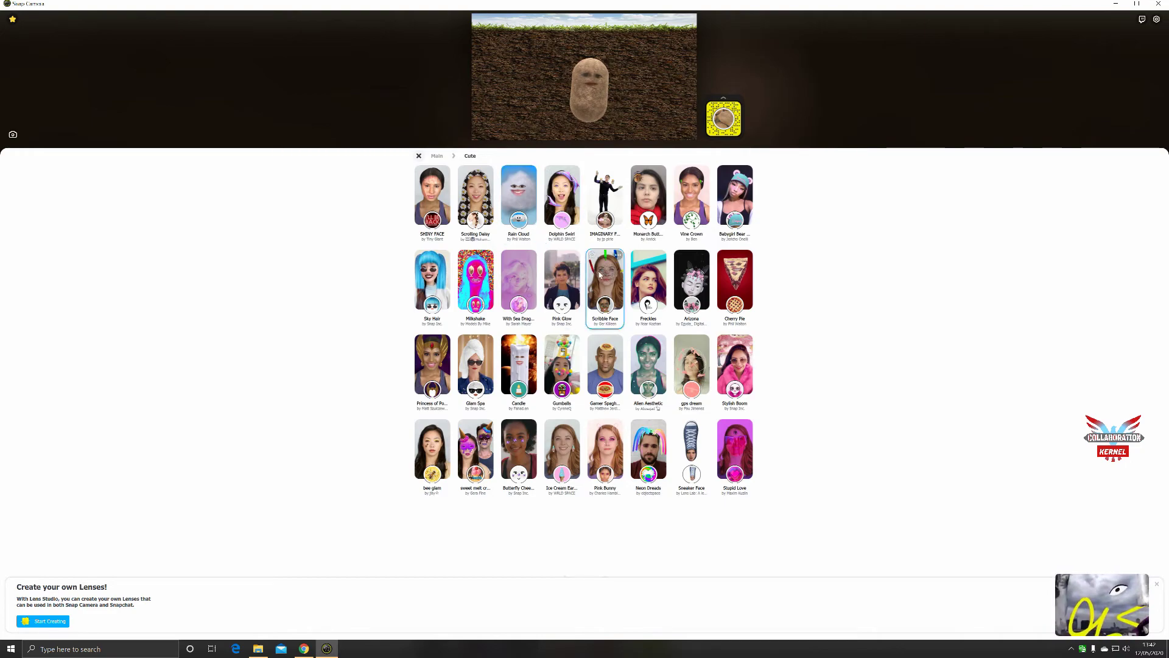
click(418, 155)
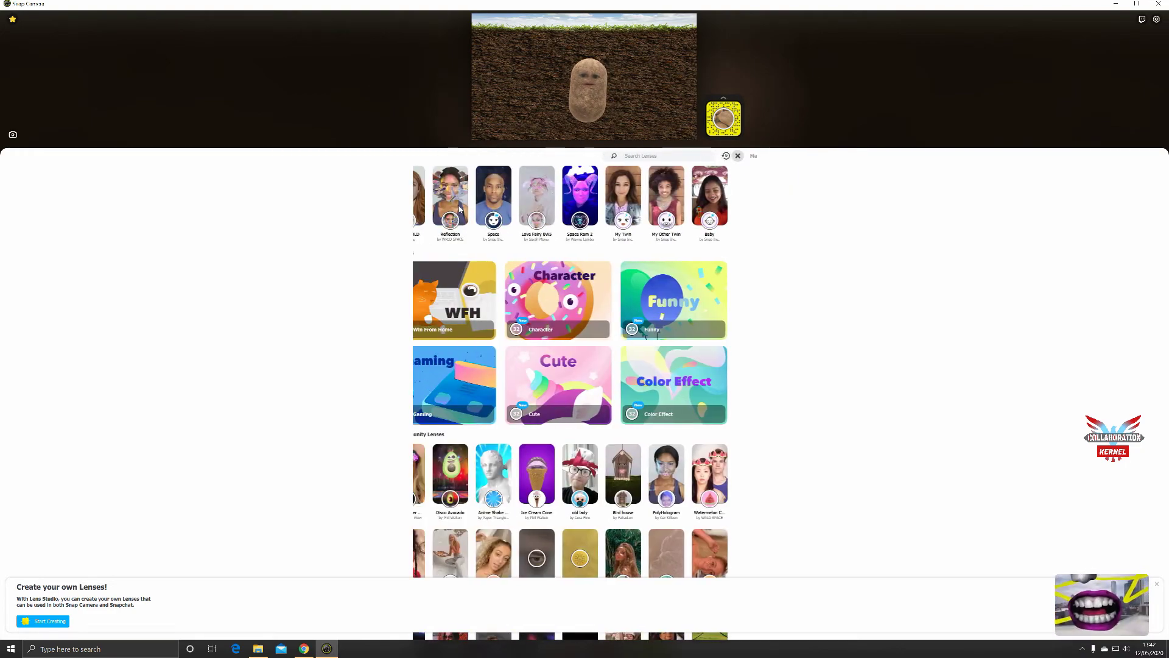
scroll(560, 363, down, 10)
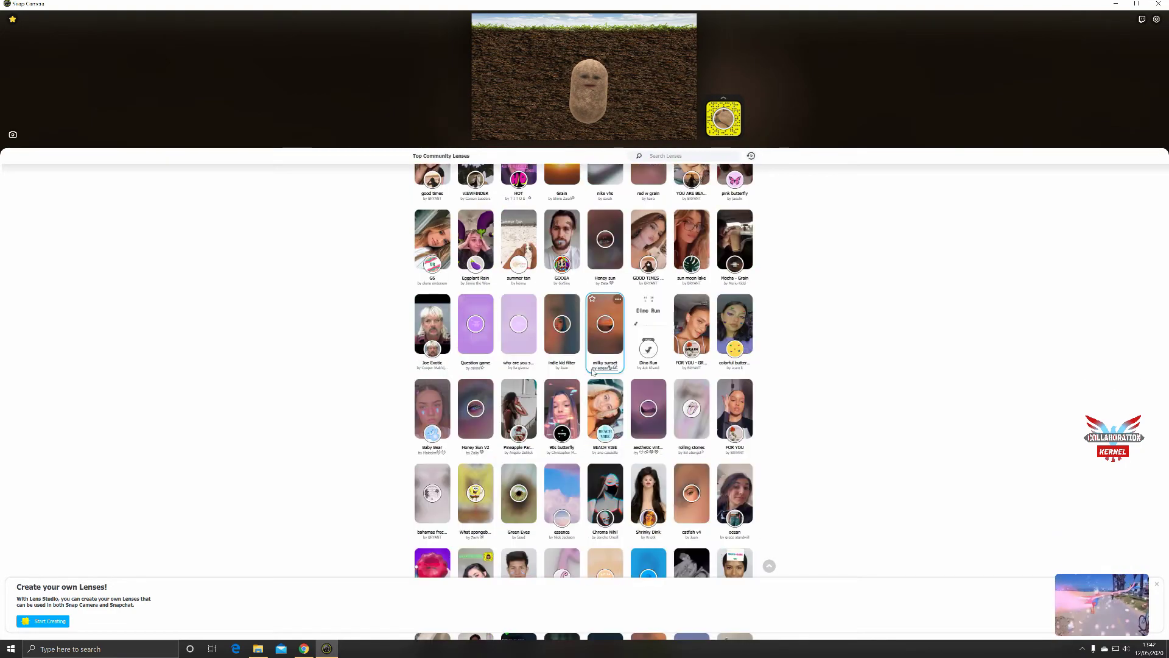
click(605, 493)
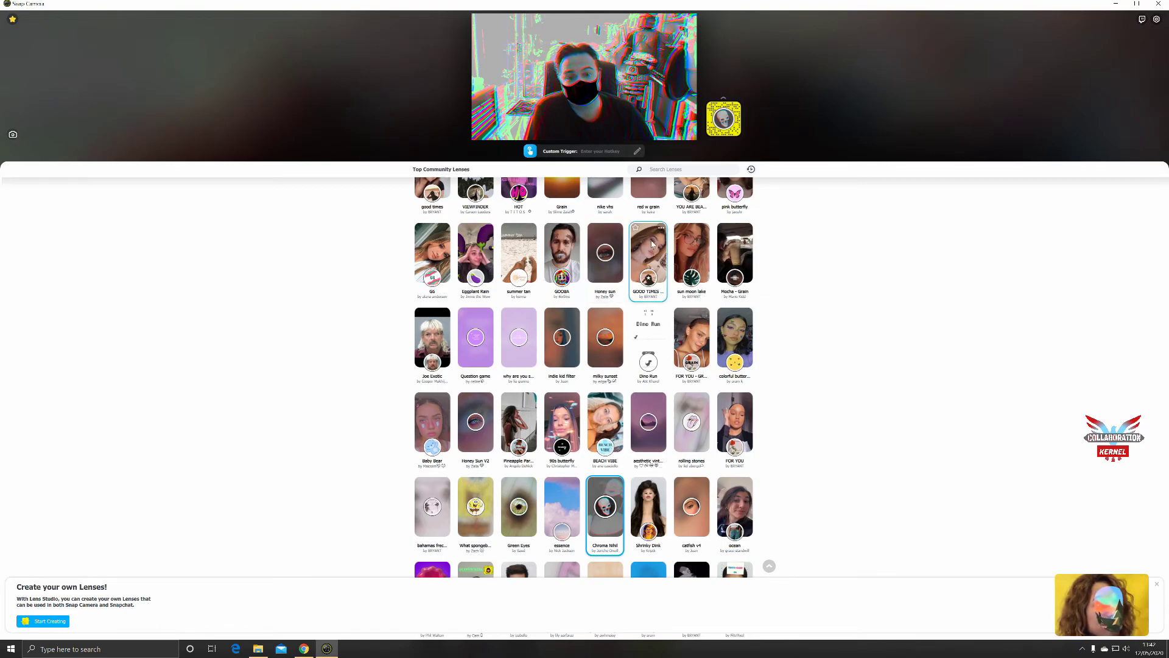
click(650, 278)
click(649, 278)
Apply the Rancher lens from the Character category.
scroll(649, 277, up, 10)
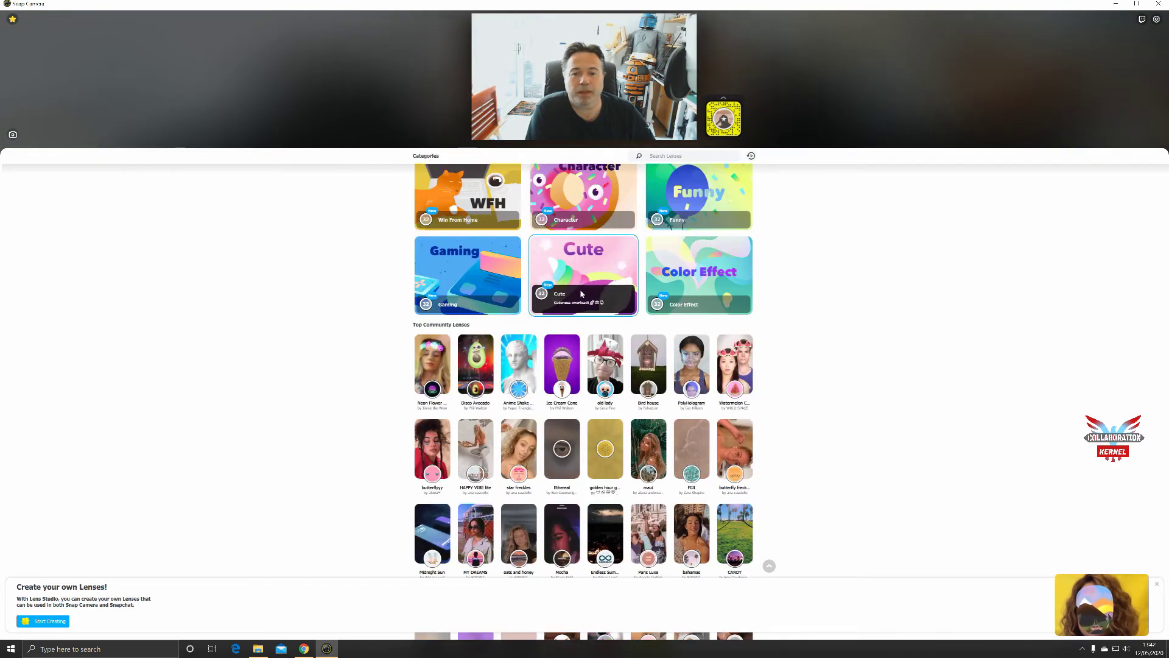
click(611, 291)
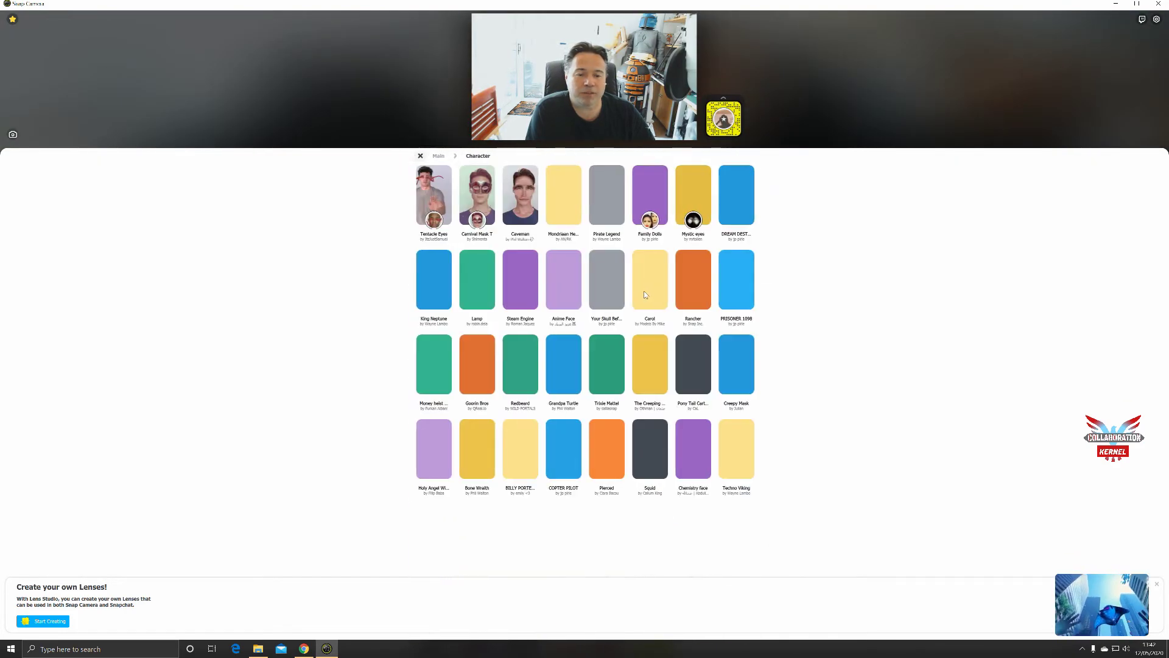
click(691, 279)
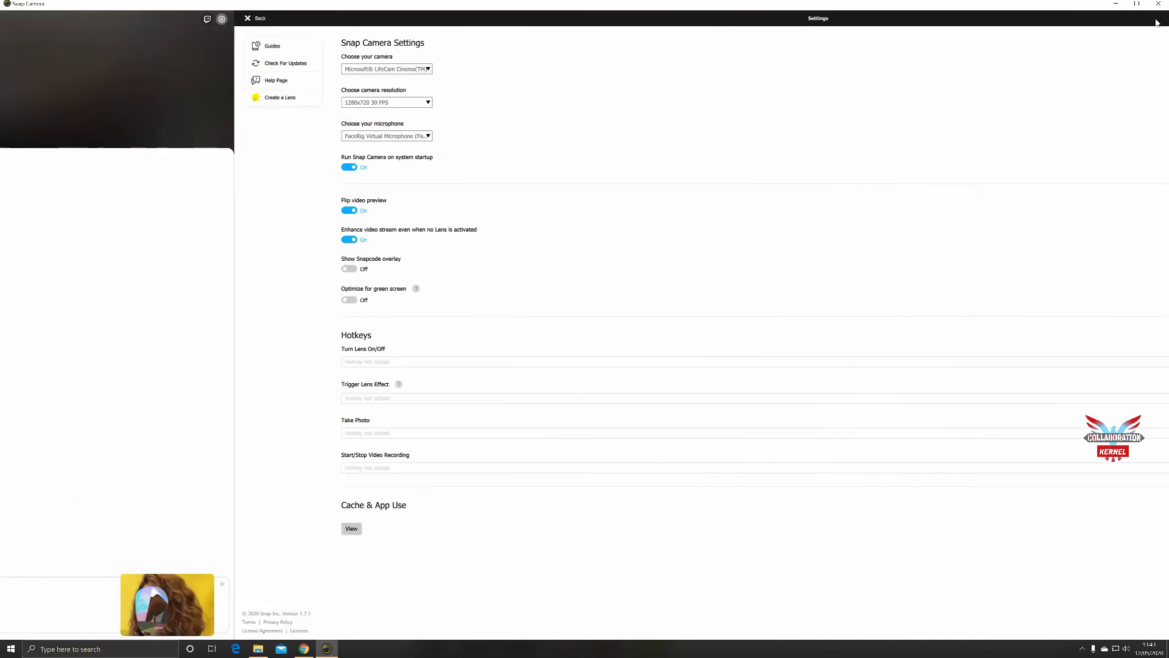
View the Snap Camera settings and minimize the window to return to the Google Meet meeting.
click(1156, 20)
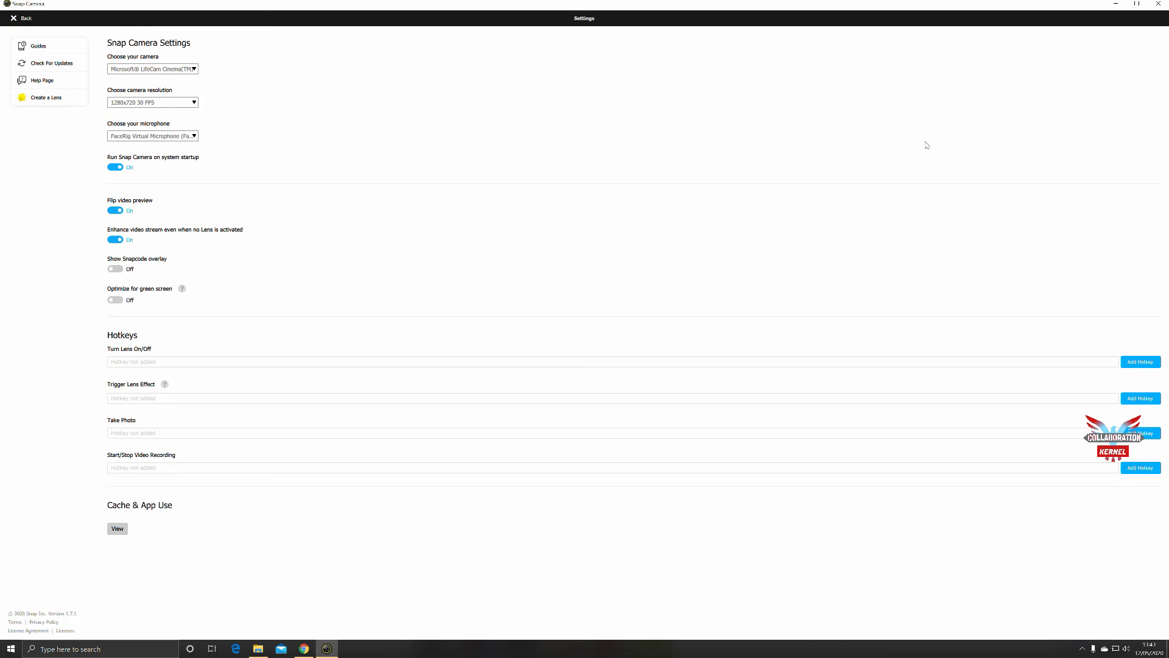
click(1116, 7)
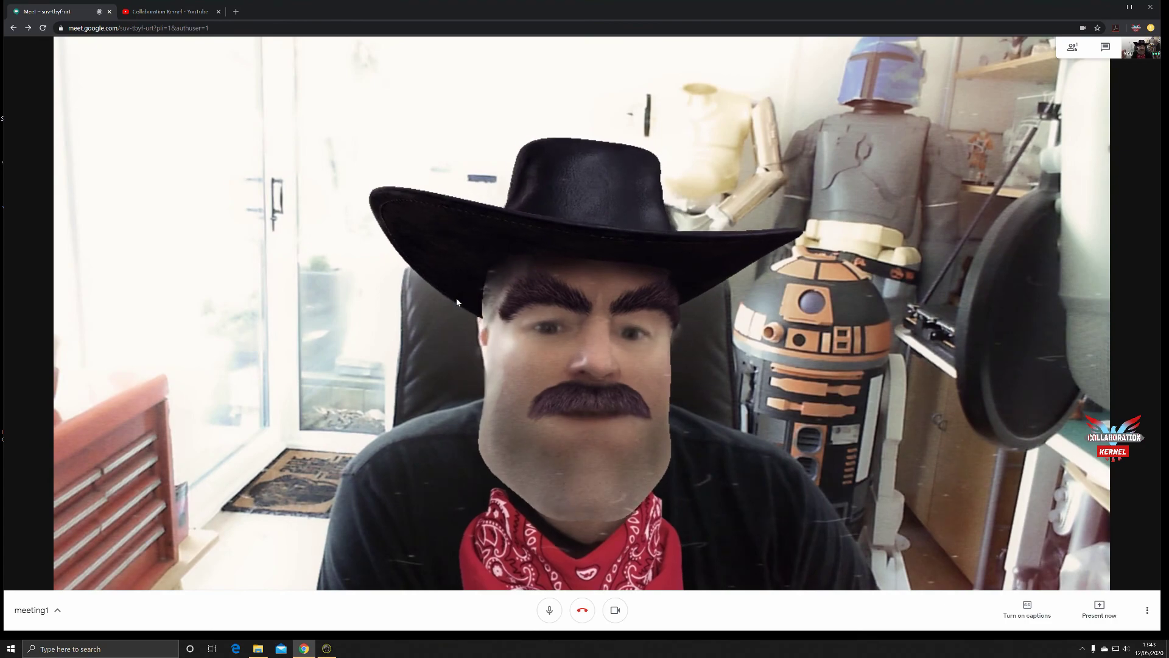